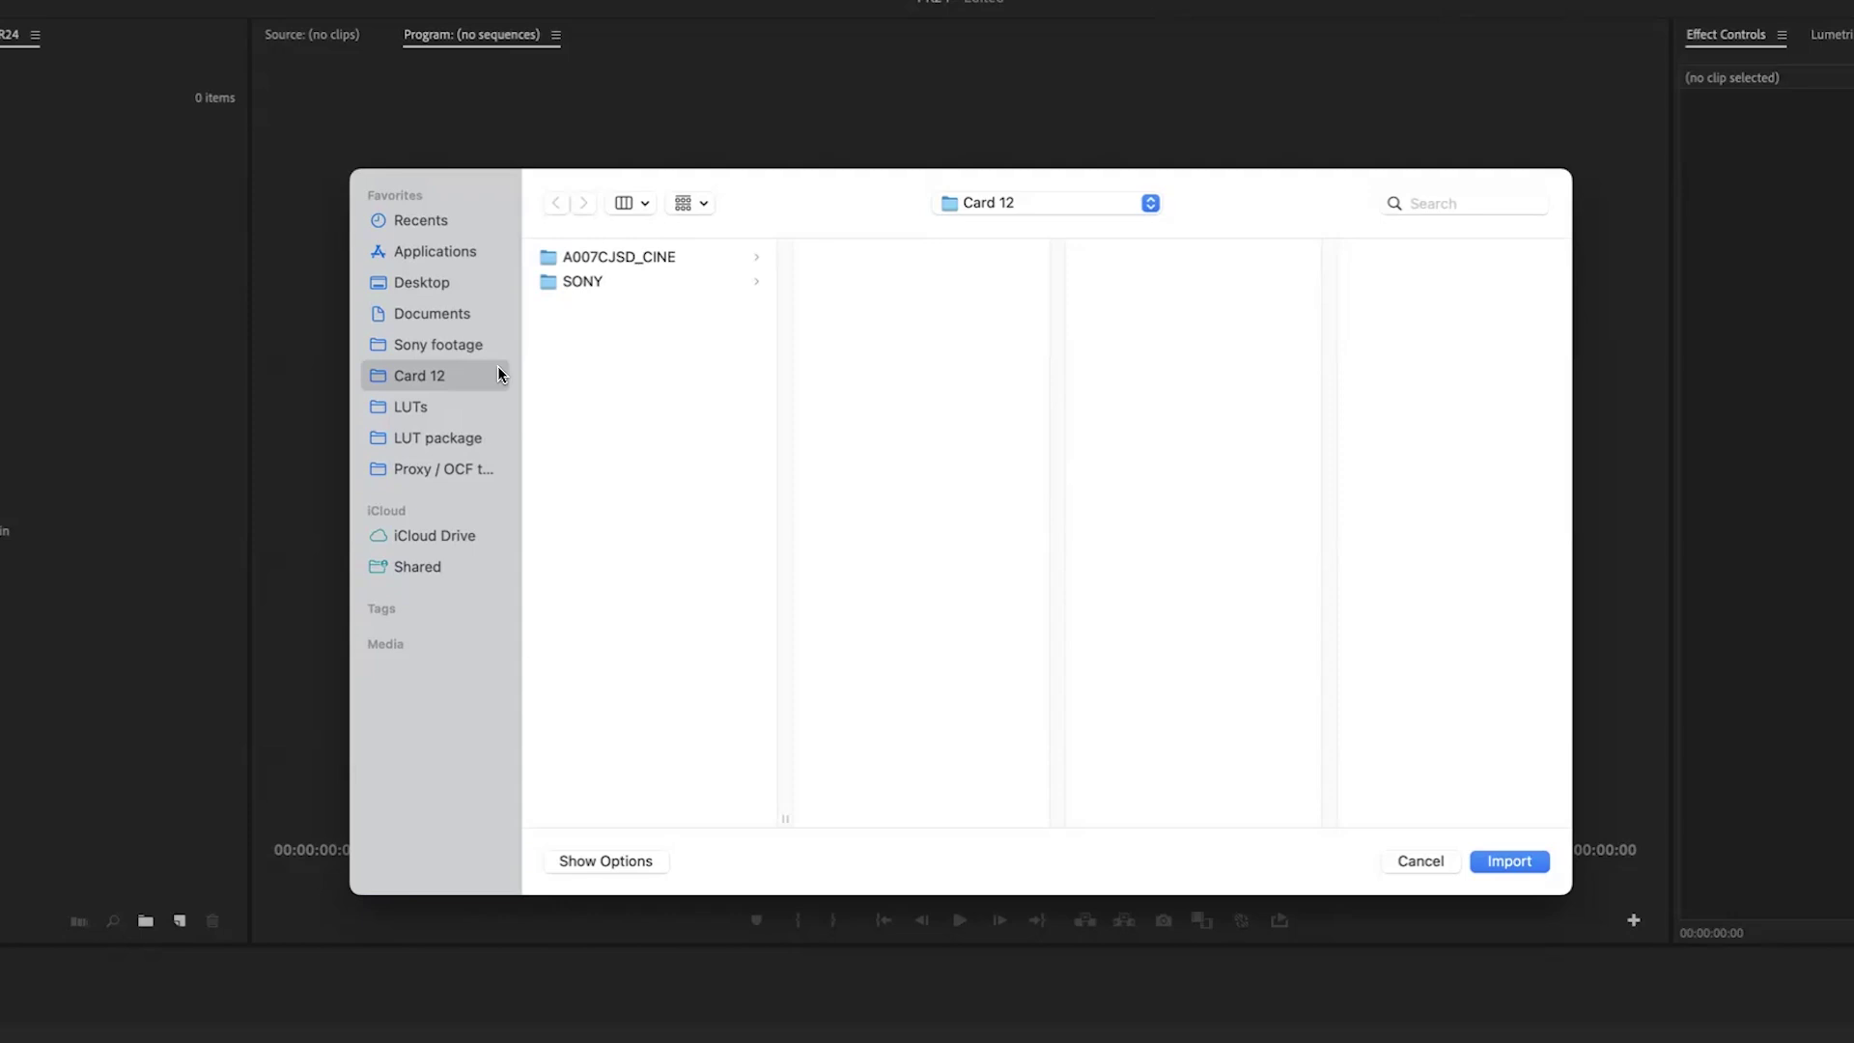
# Import the A007CJSD_CINE card folder into the project
pyautogui.click(612, 256)
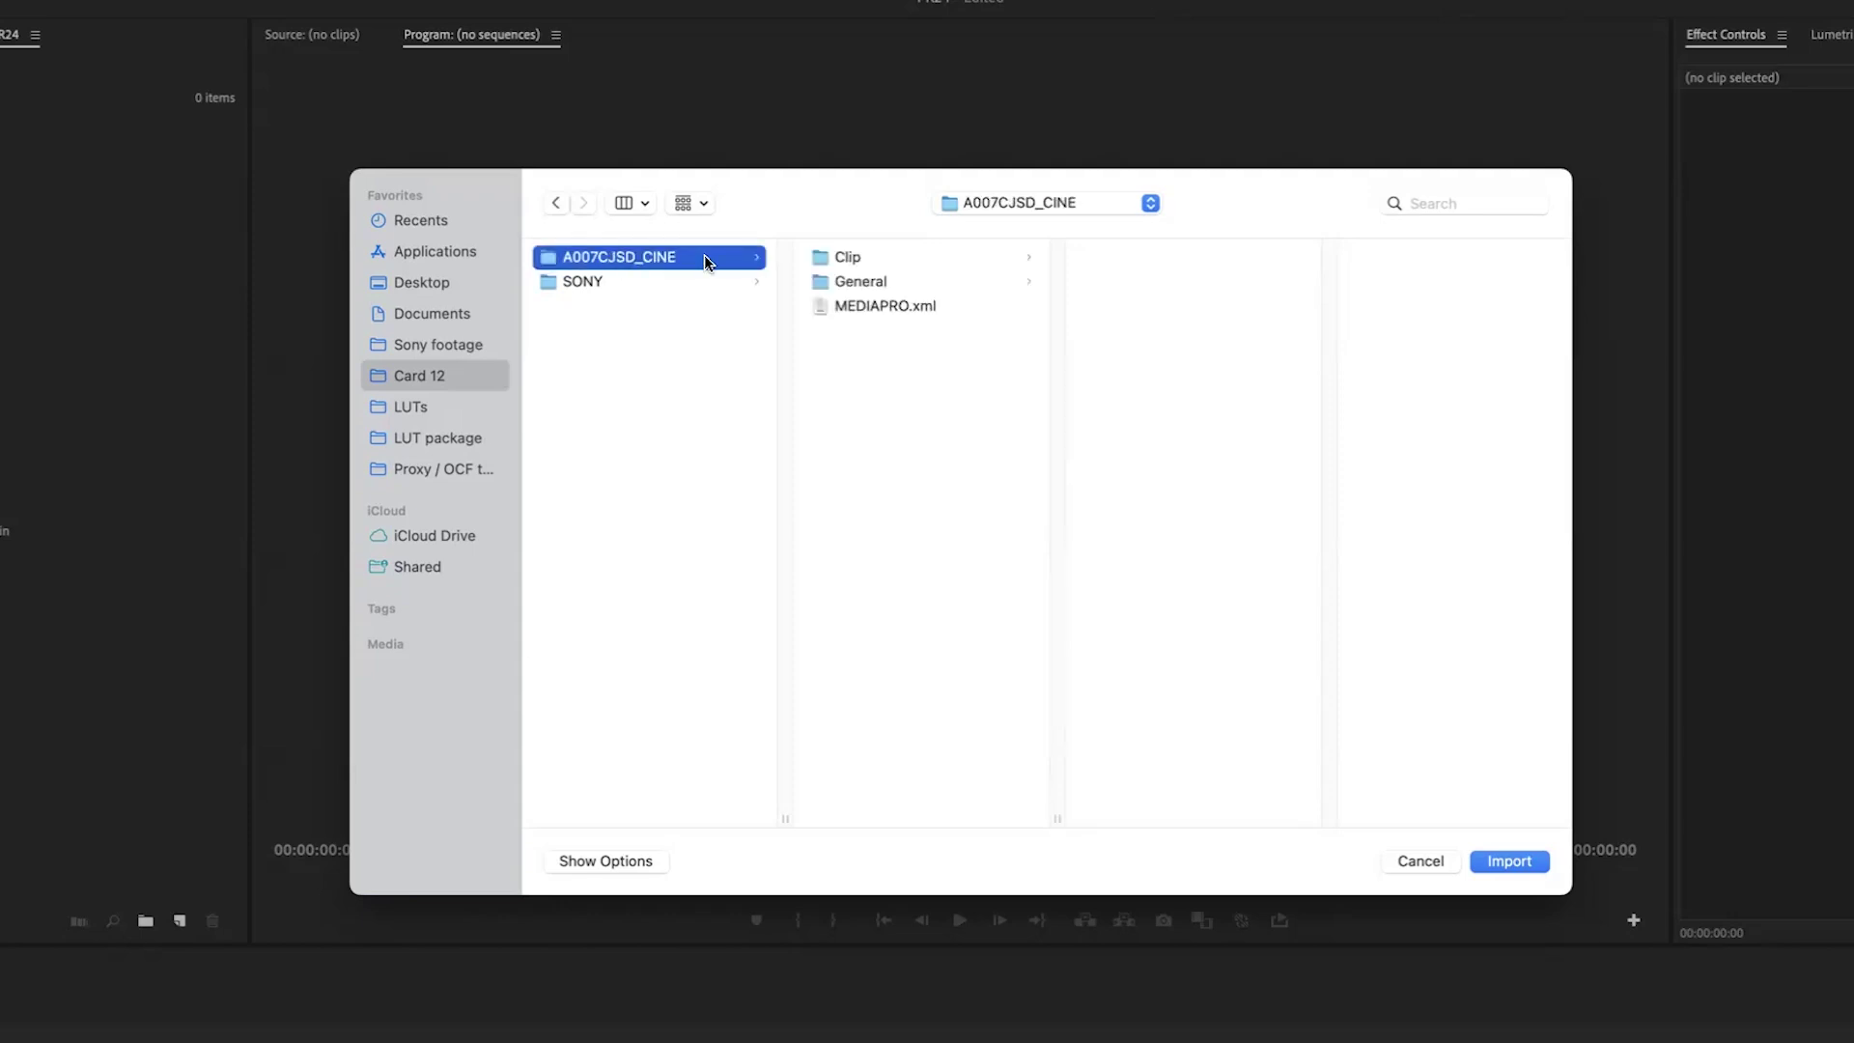
pyautogui.click(849, 262)
pyautogui.click(1060, 299)
pyautogui.click(1509, 861)
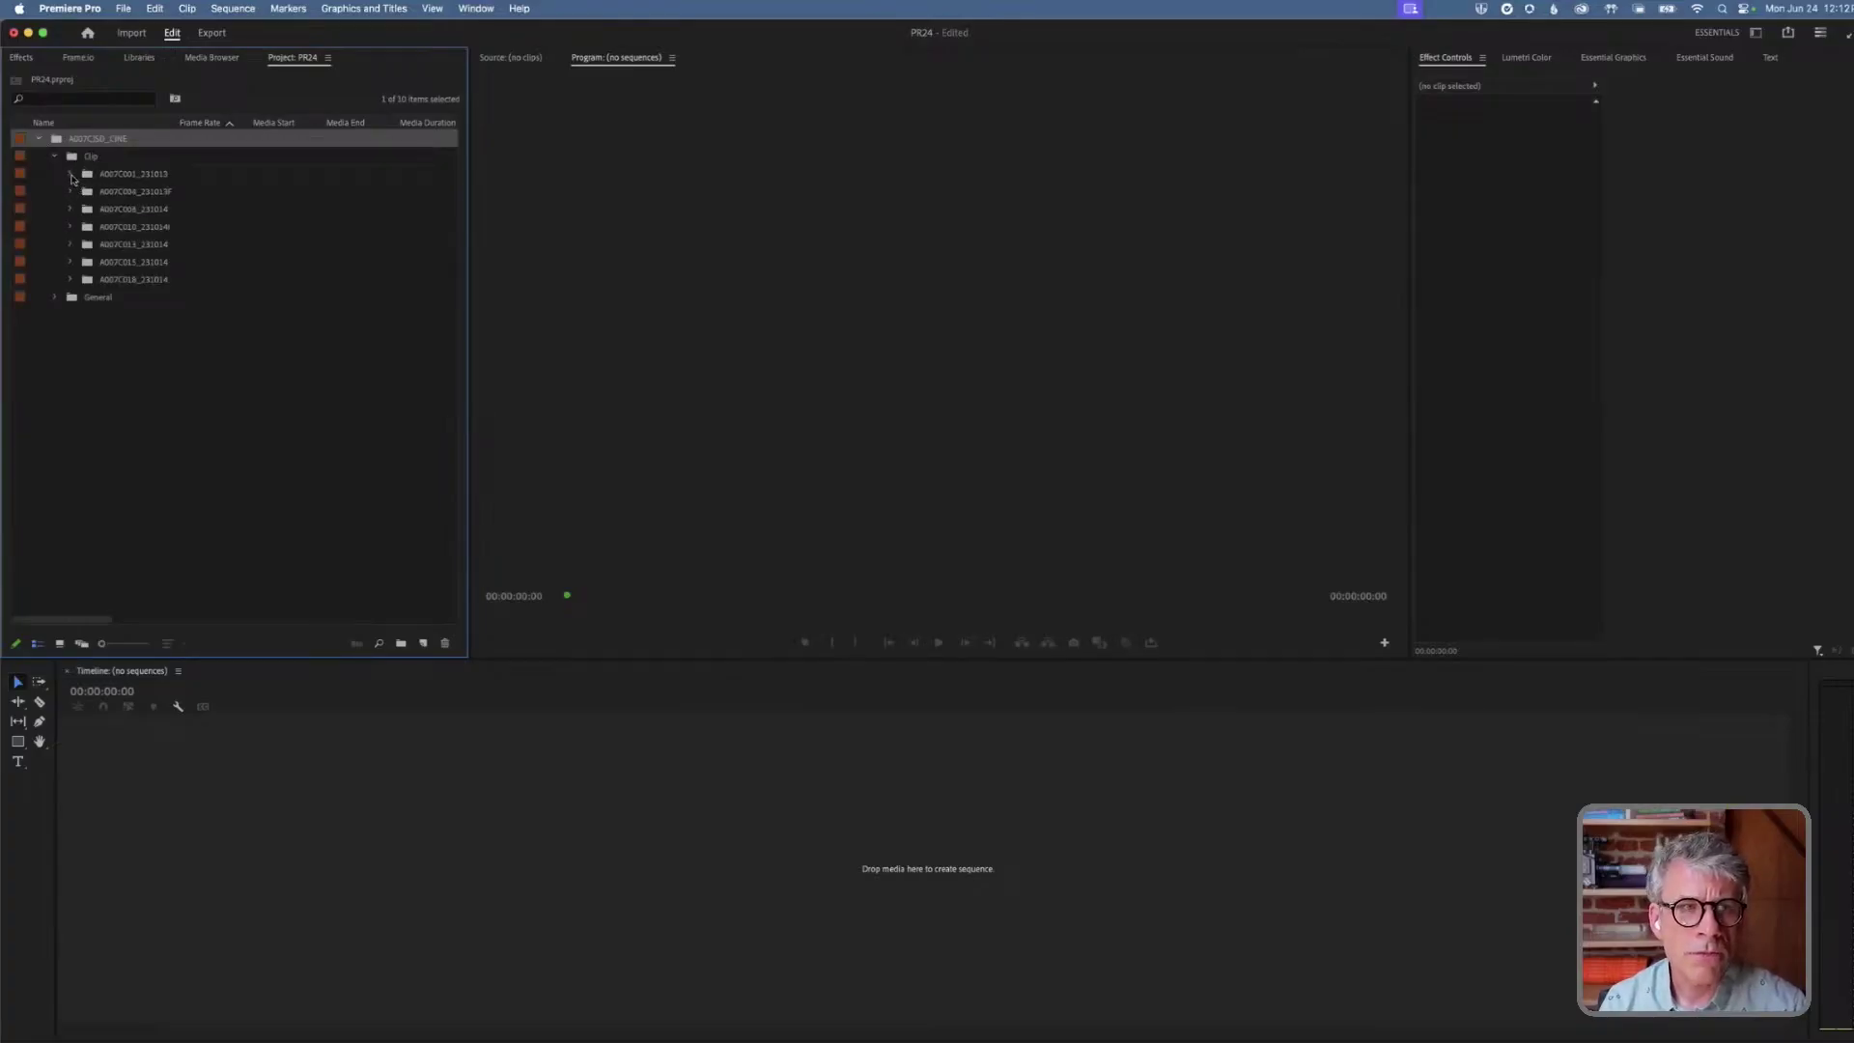
# Expand the clip bins A007C001 through A007C018 to reveal each clip
pyautogui.click(71, 175)
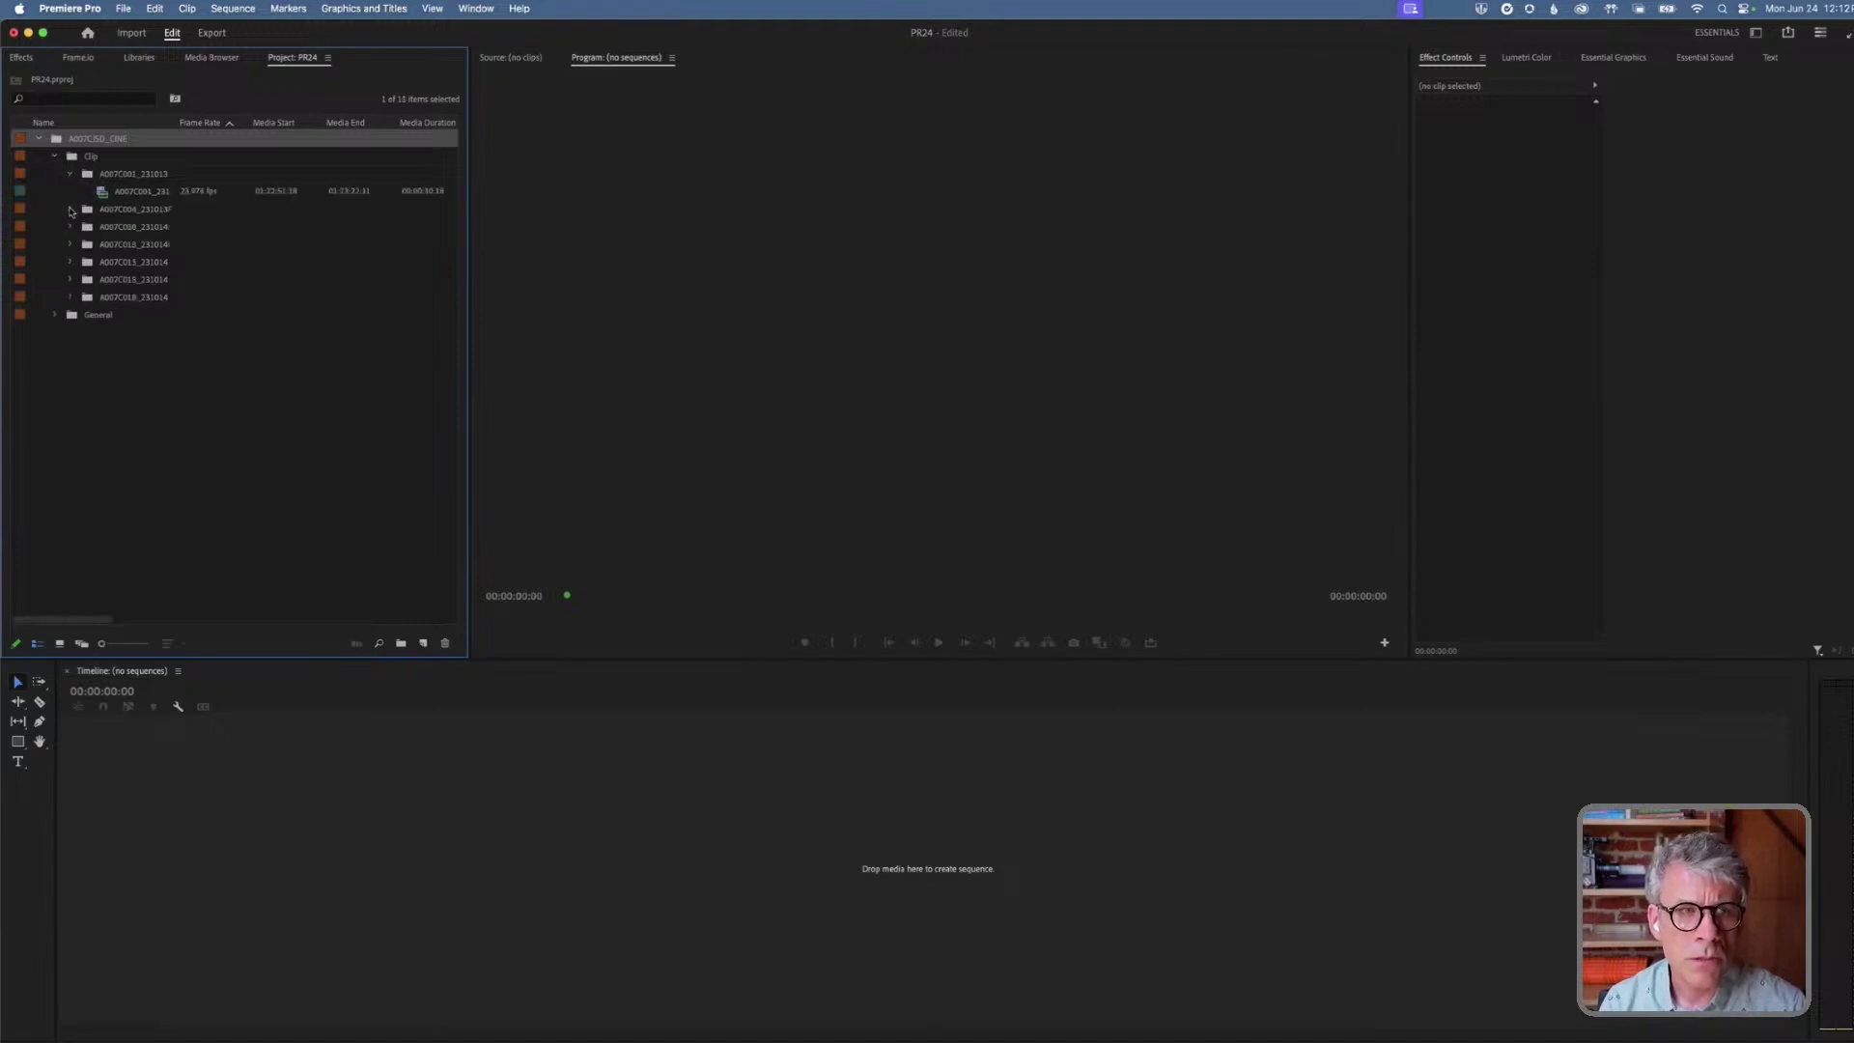
pyautogui.click(71, 210)
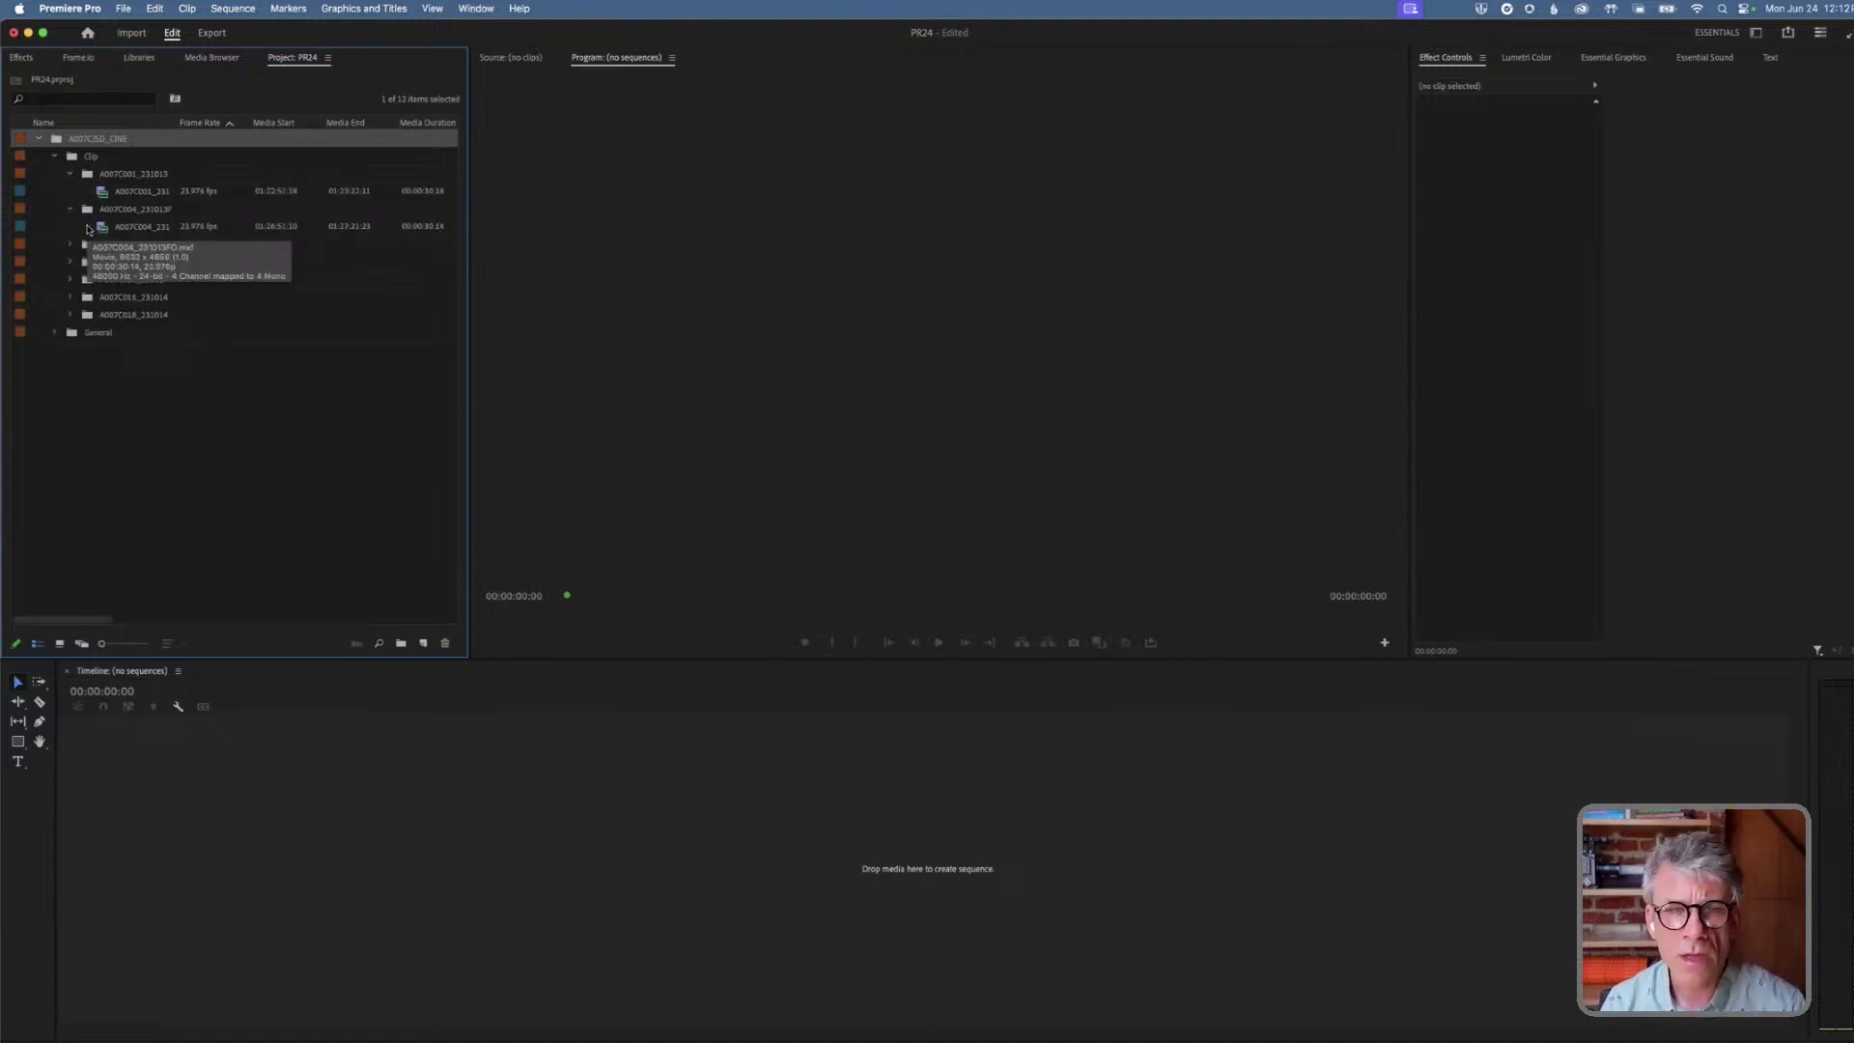
pyautogui.click(140, 465)
pyautogui.click(69, 315)
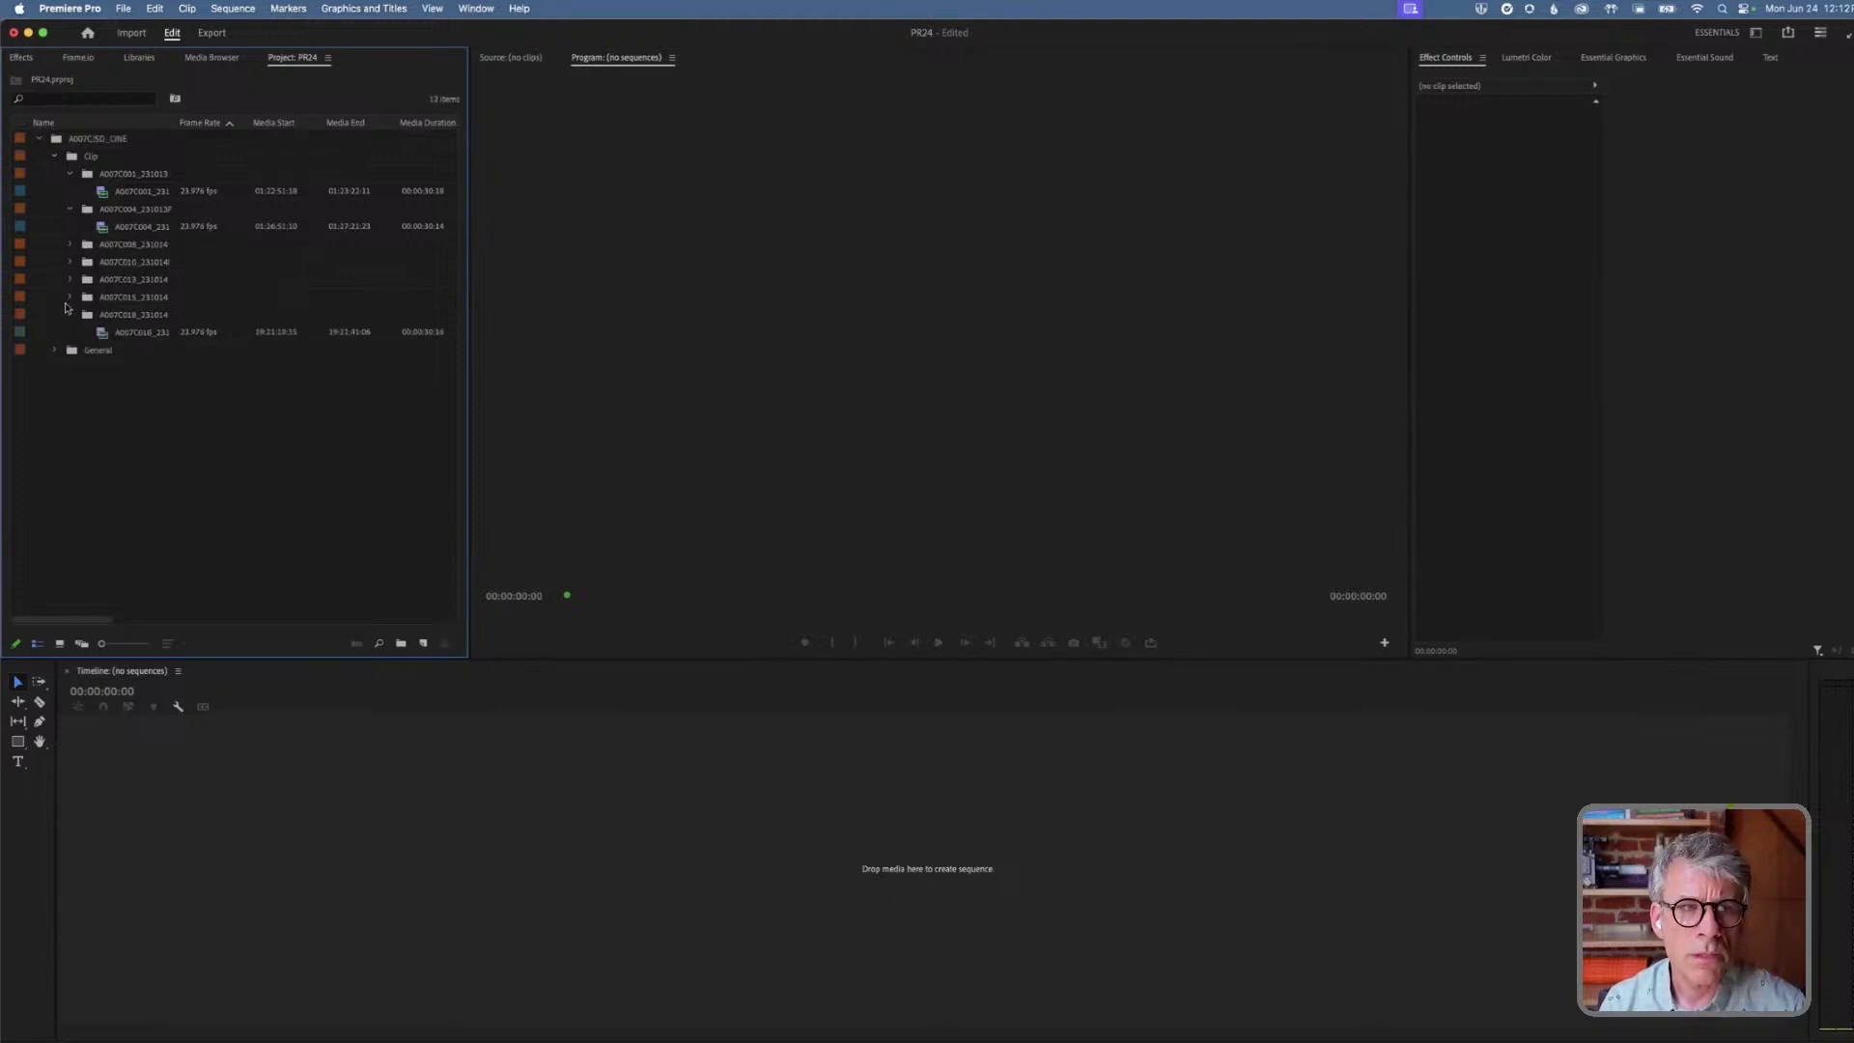
pyautogui.click(69, 297)
pyautogui.click(69, 279)
pyautogui.click(69, 262)
pyautogui.click(69, 245)
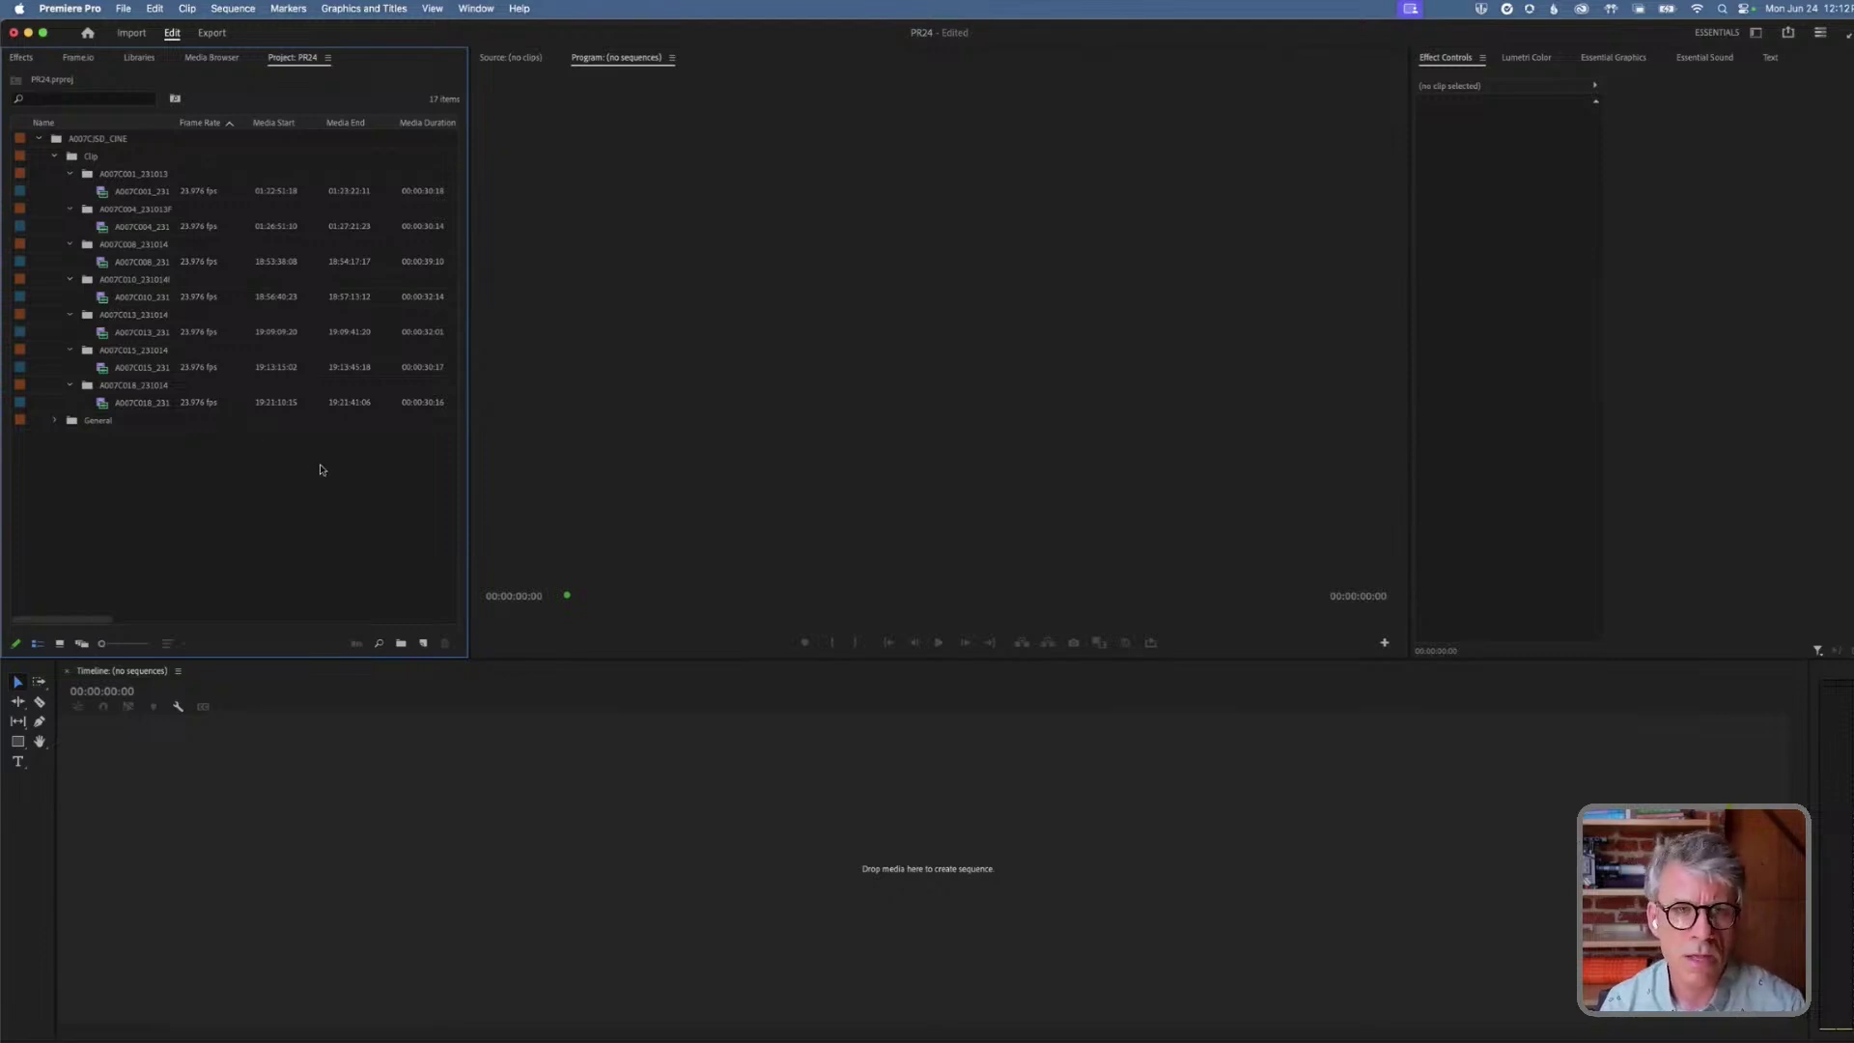
# Delete all bins and clips from the project, then re-import the checked A007CJSD_CINE folder
pyautogui.press('super+a')
pyautogui.press('Delete')
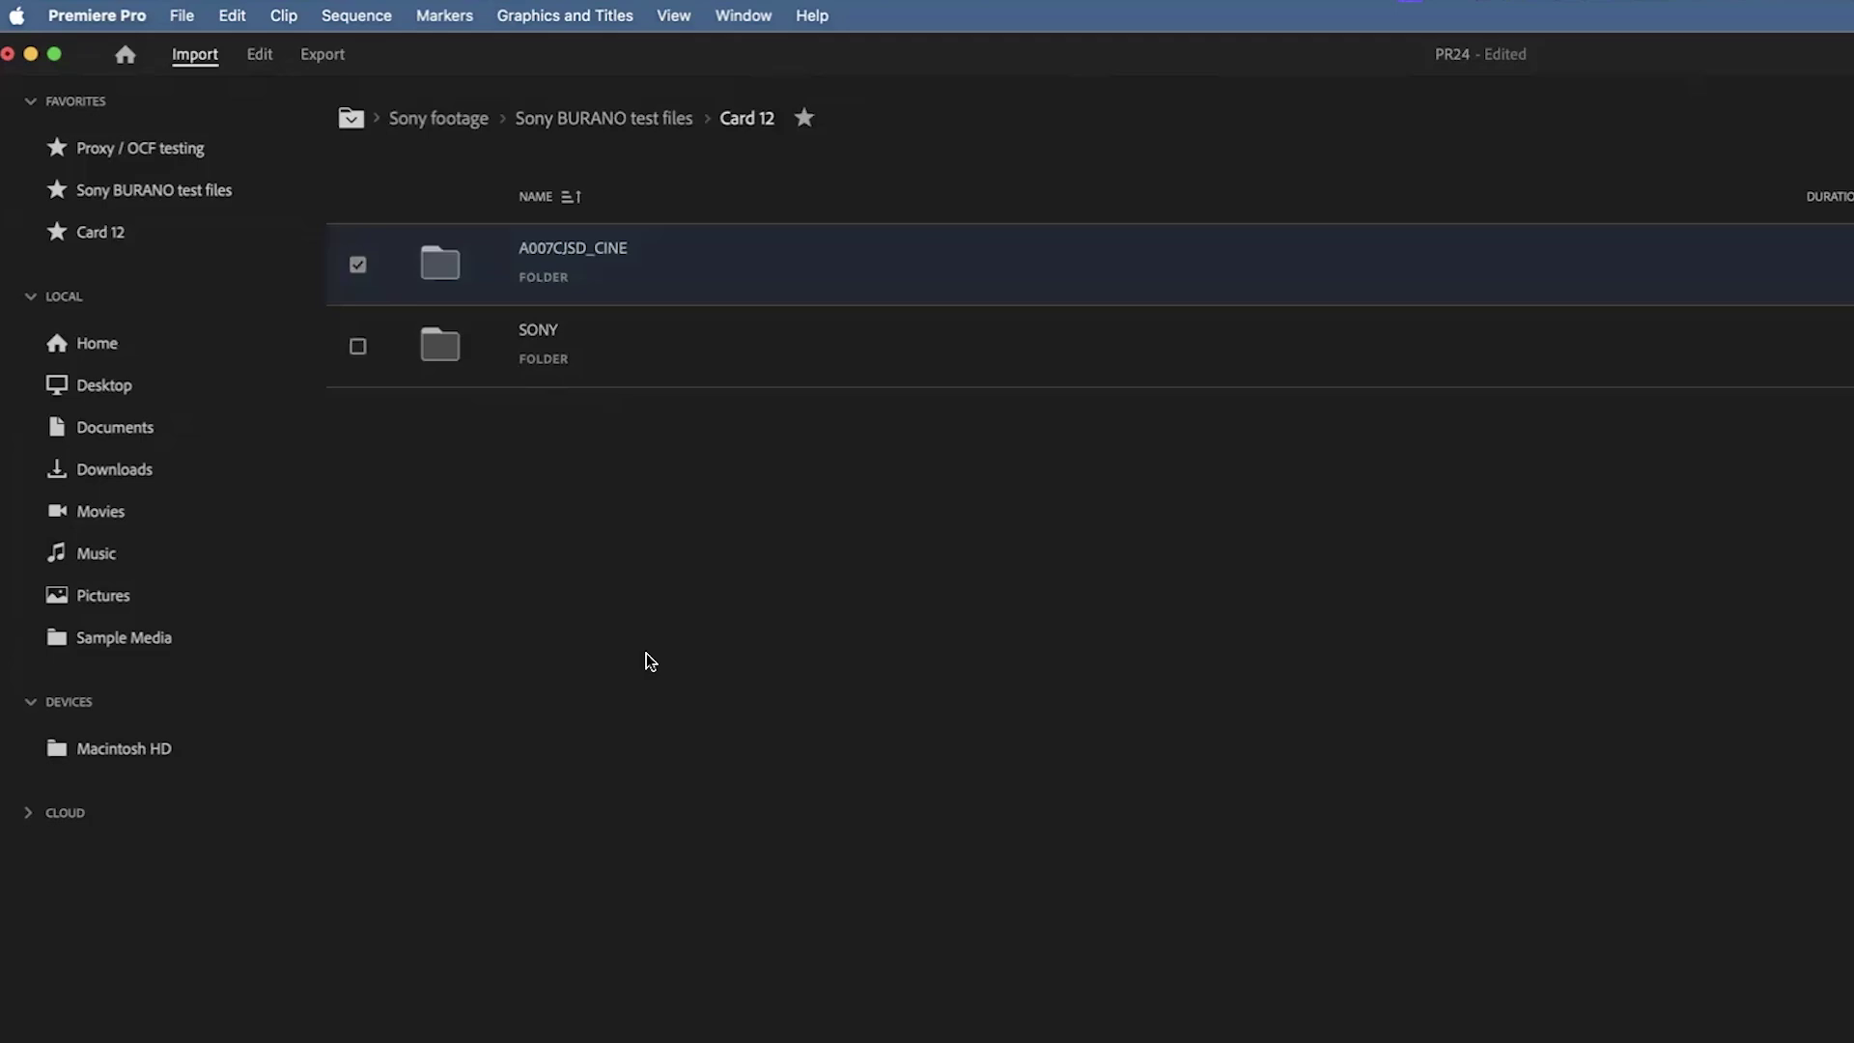
pyautogui.click(1800, 1001)
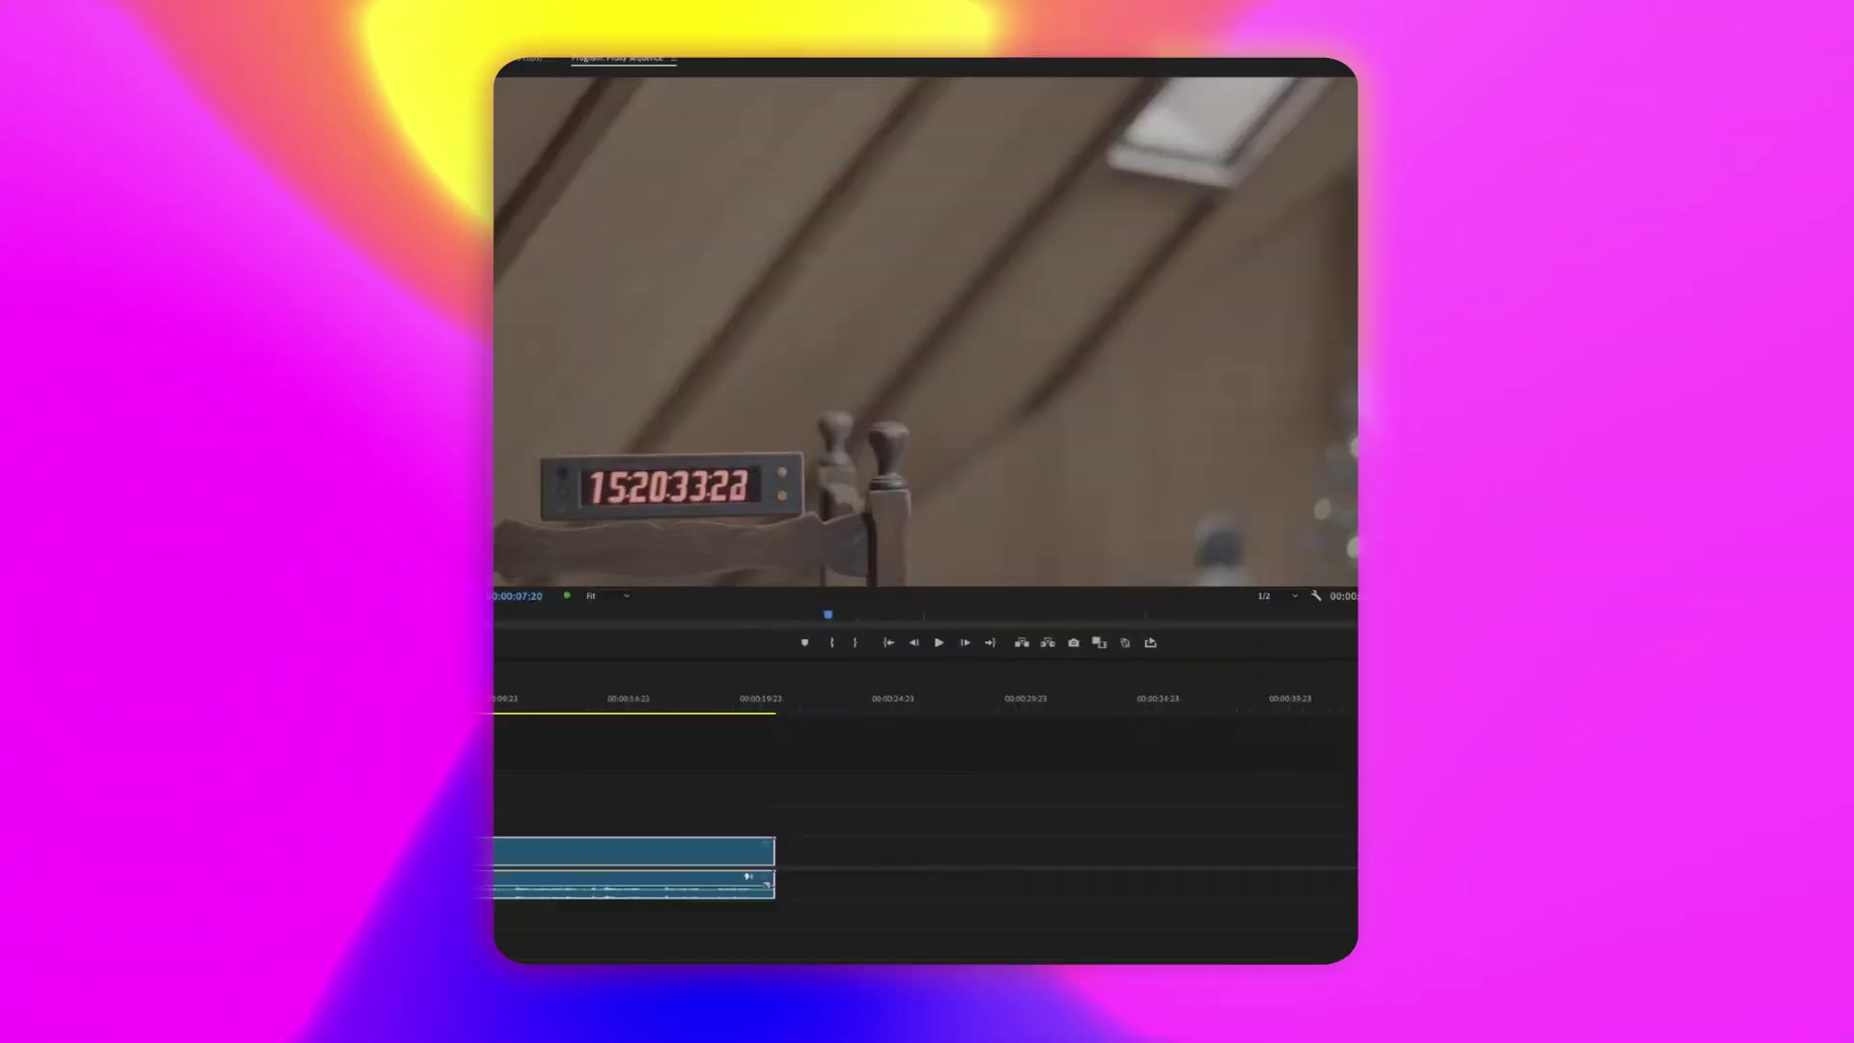
# Attach the original camera files to the proxy clip with Proxy > Attach Proxies
pyautogui.moveTo(343, 708); pyautogui.dragTo(354, 708)
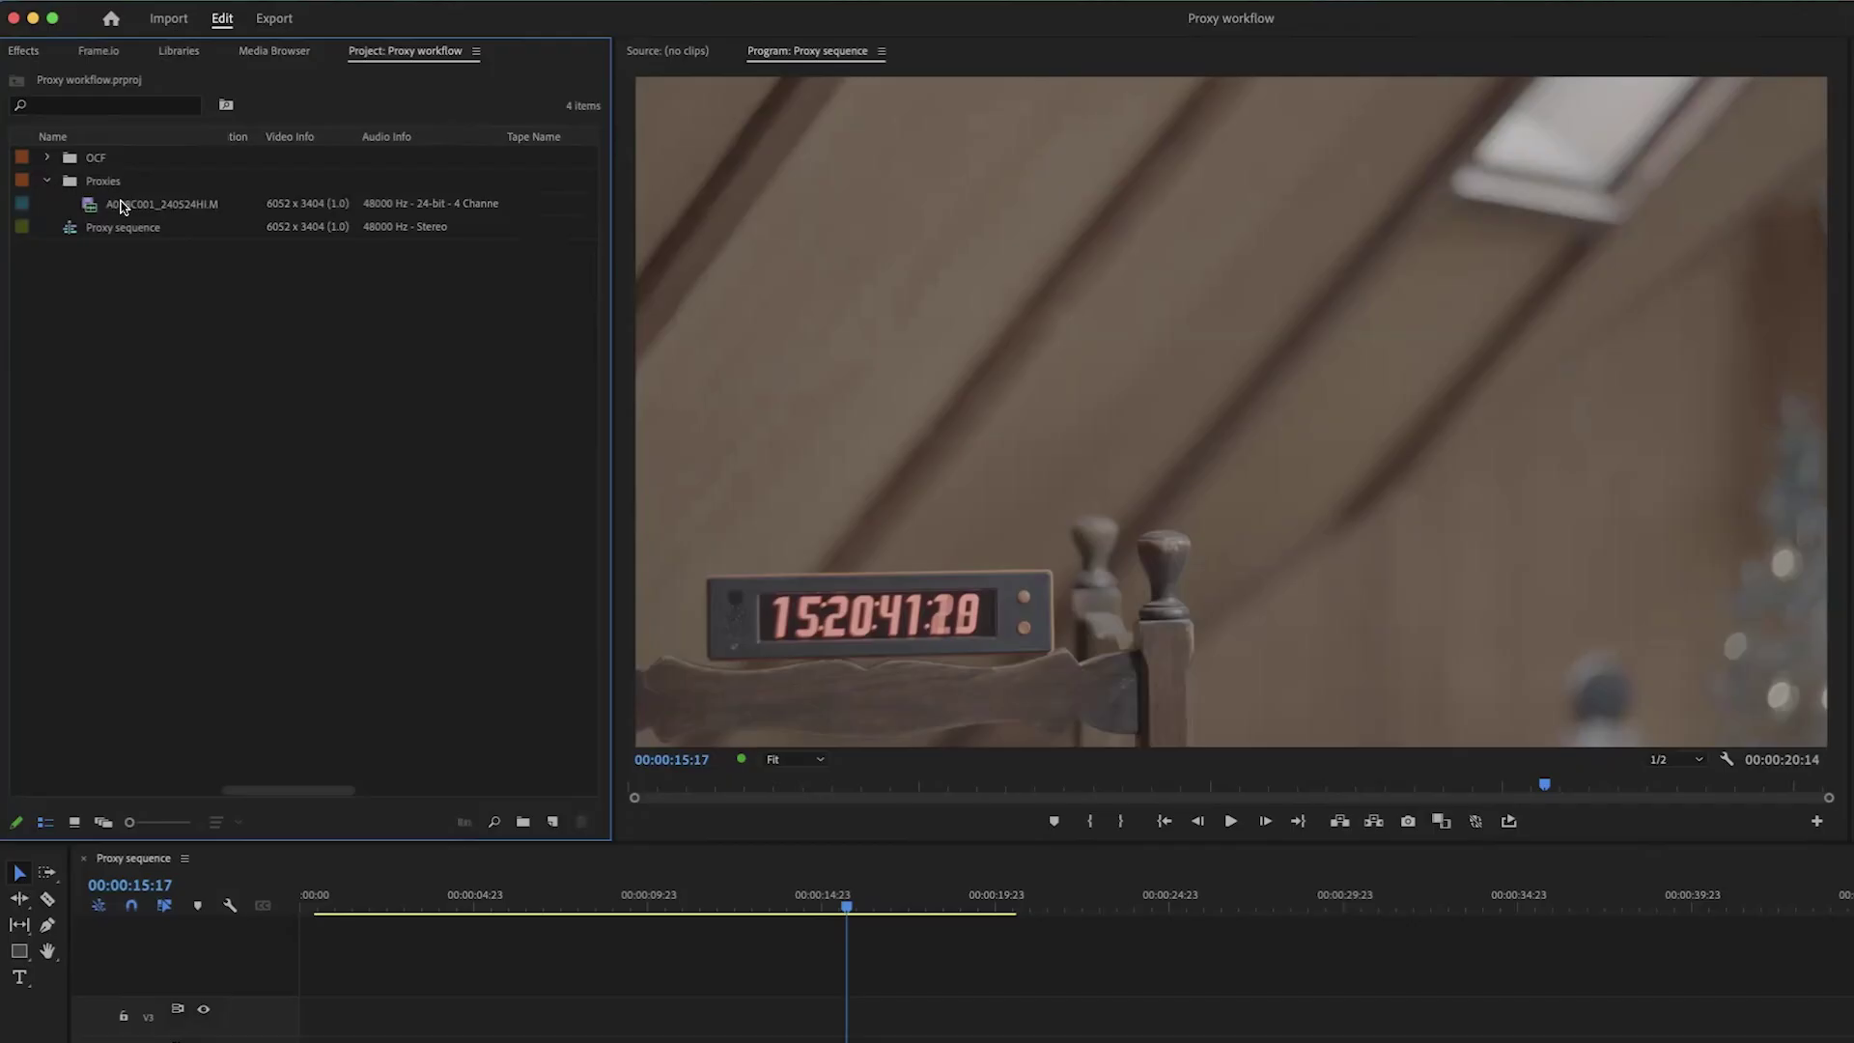
pyautogui.rightClick(122, 207)
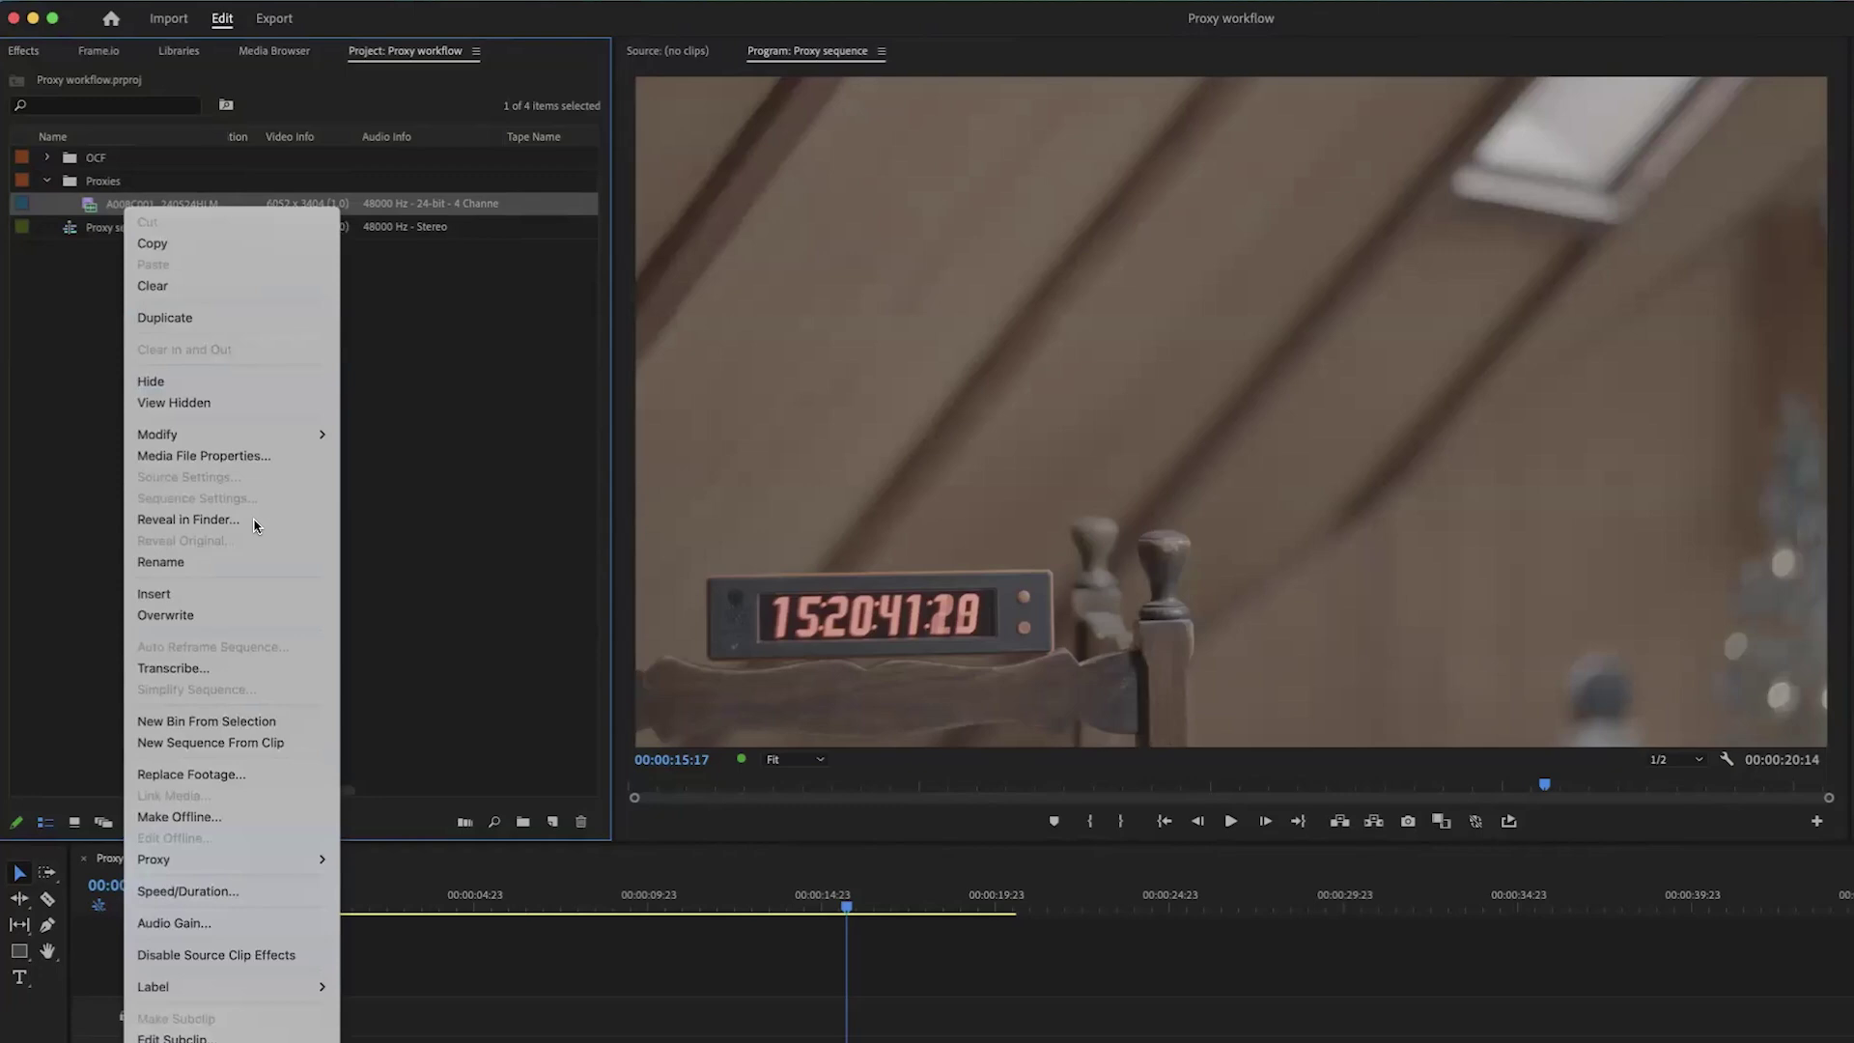
pyautogui.moveTo(283, 859)
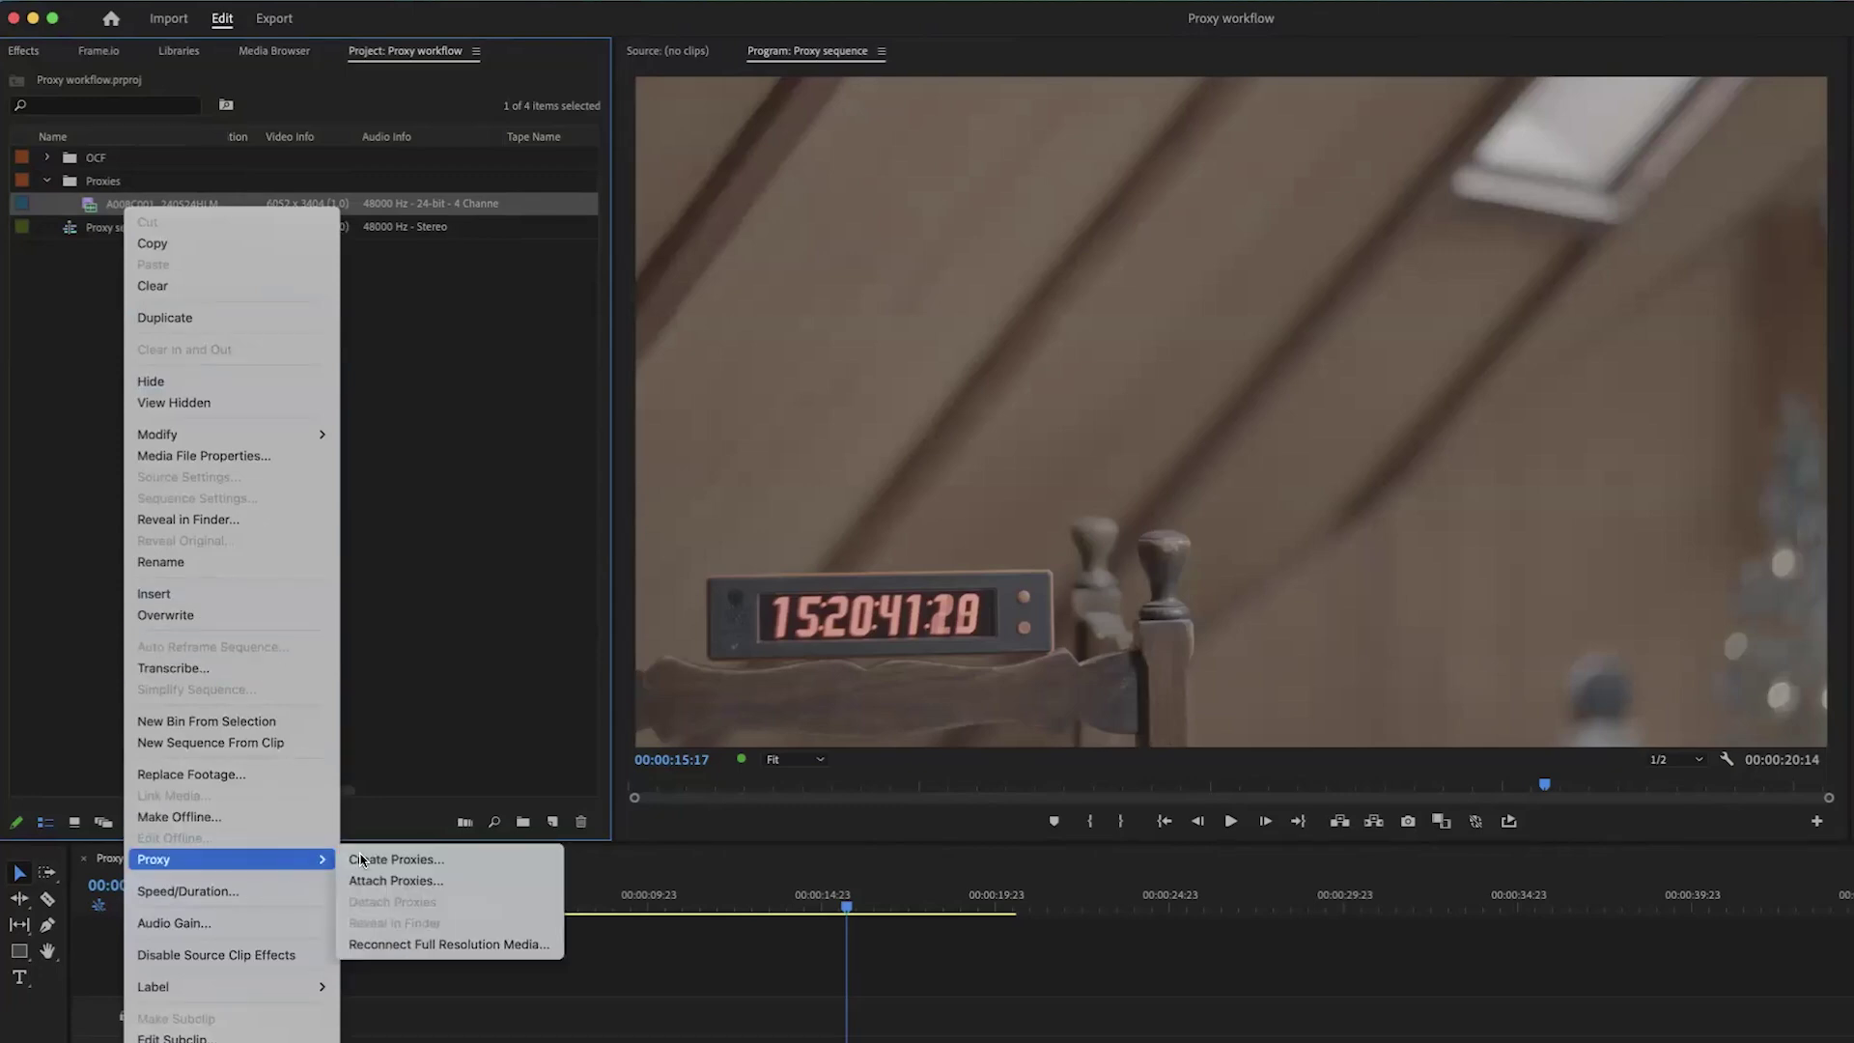
pyautogui.click(430, 881)
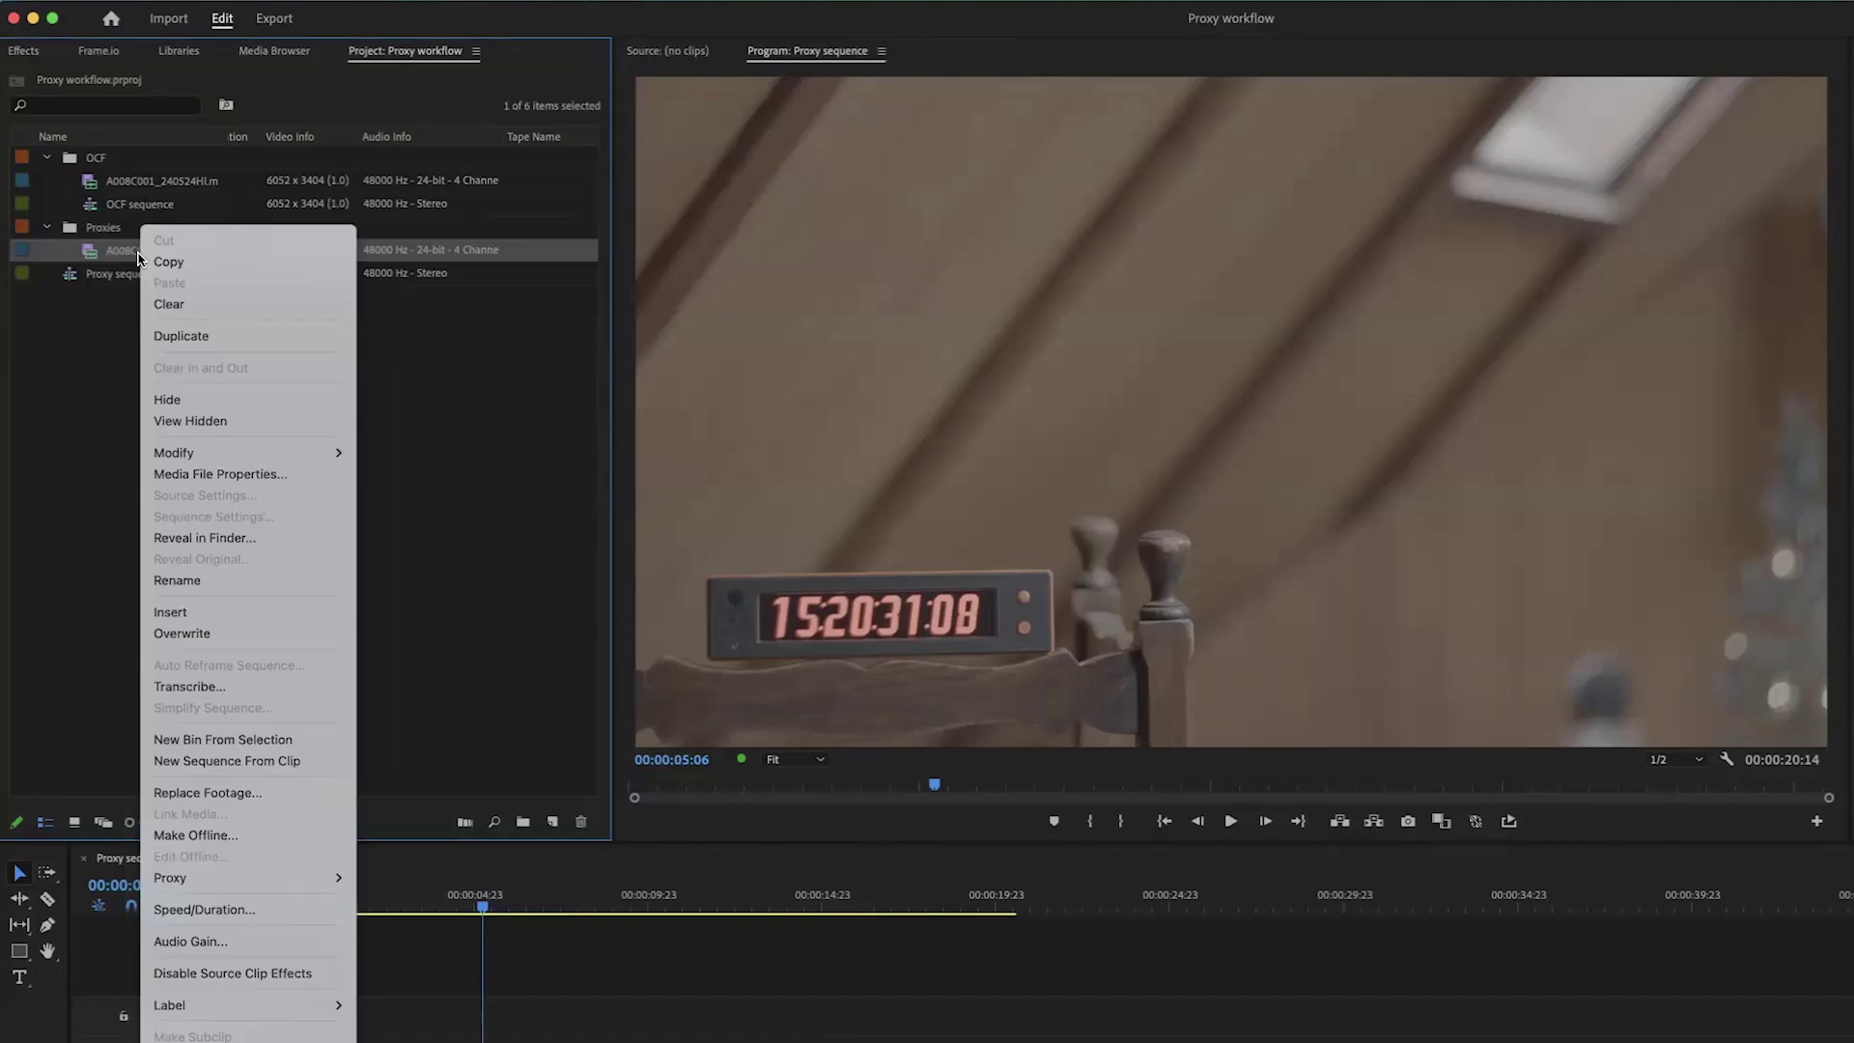
# Make the proxy clip offline with media files kept on disk, then start Link Media on it
pyautogui.click(262, 836)
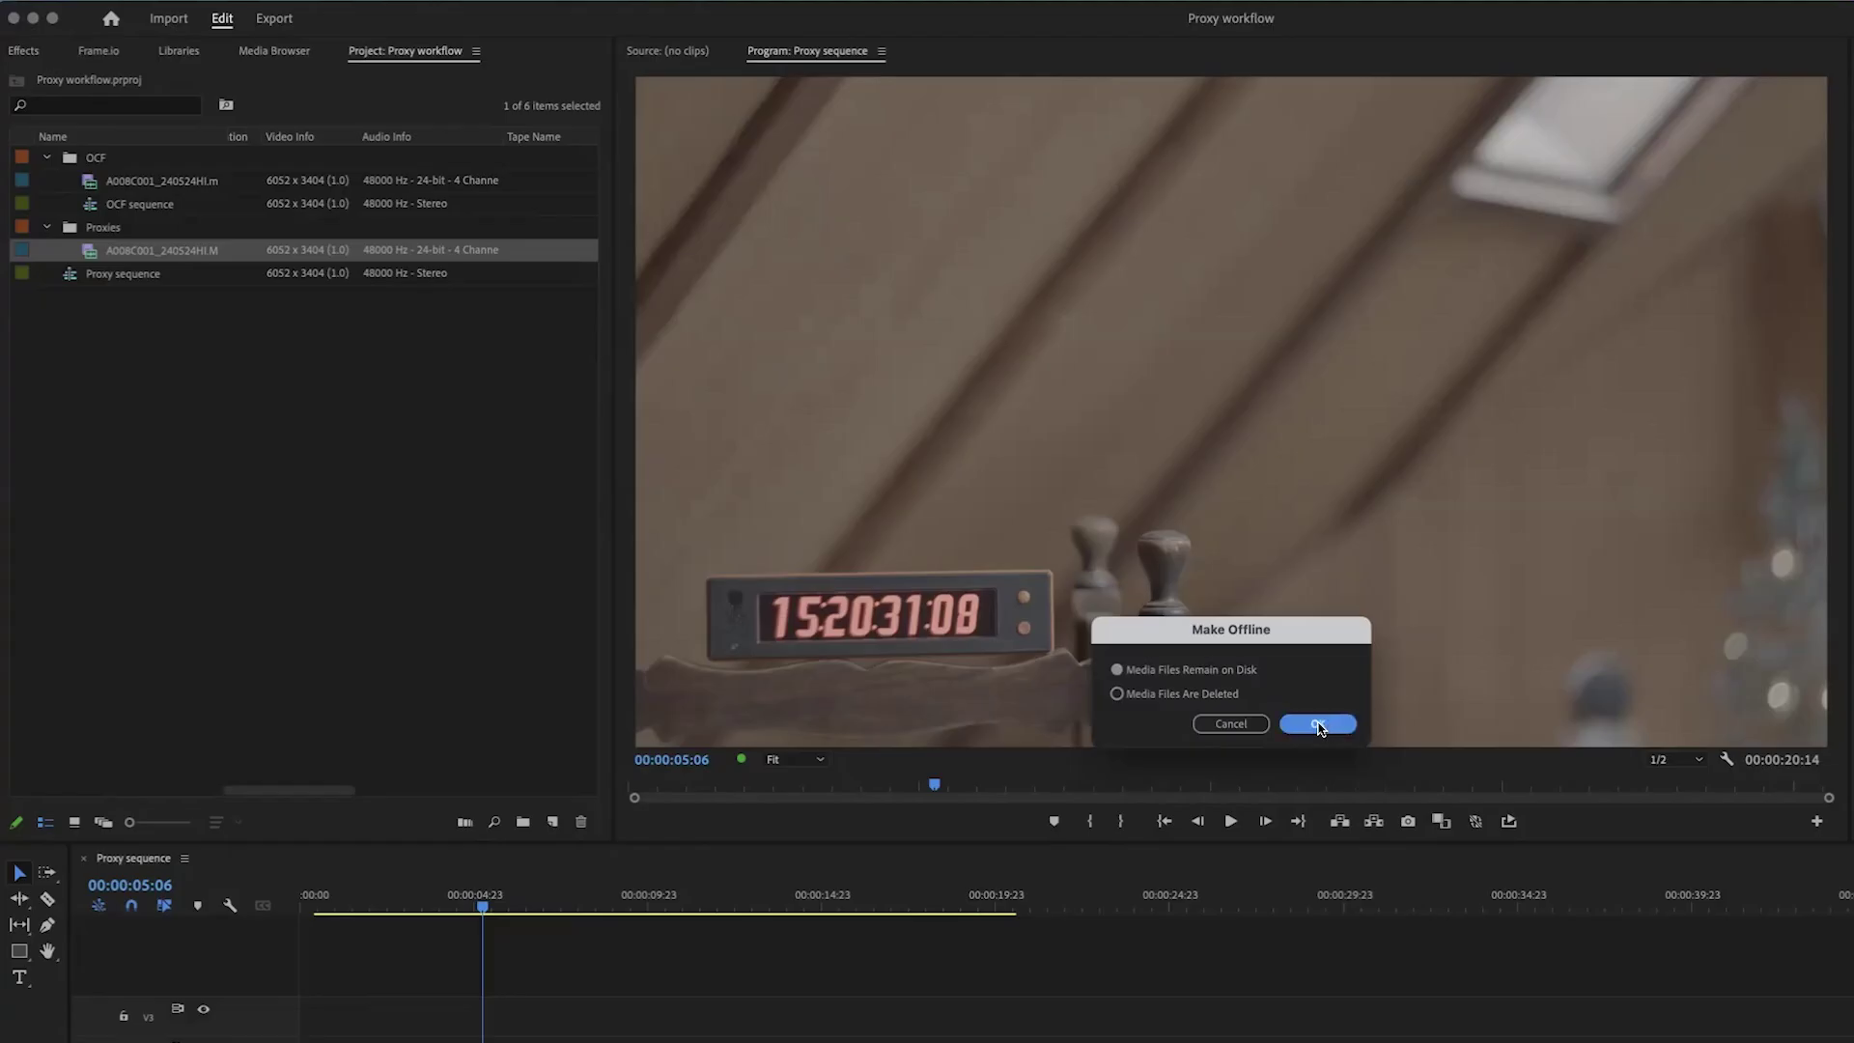
pyautogui.click(1319, 726)
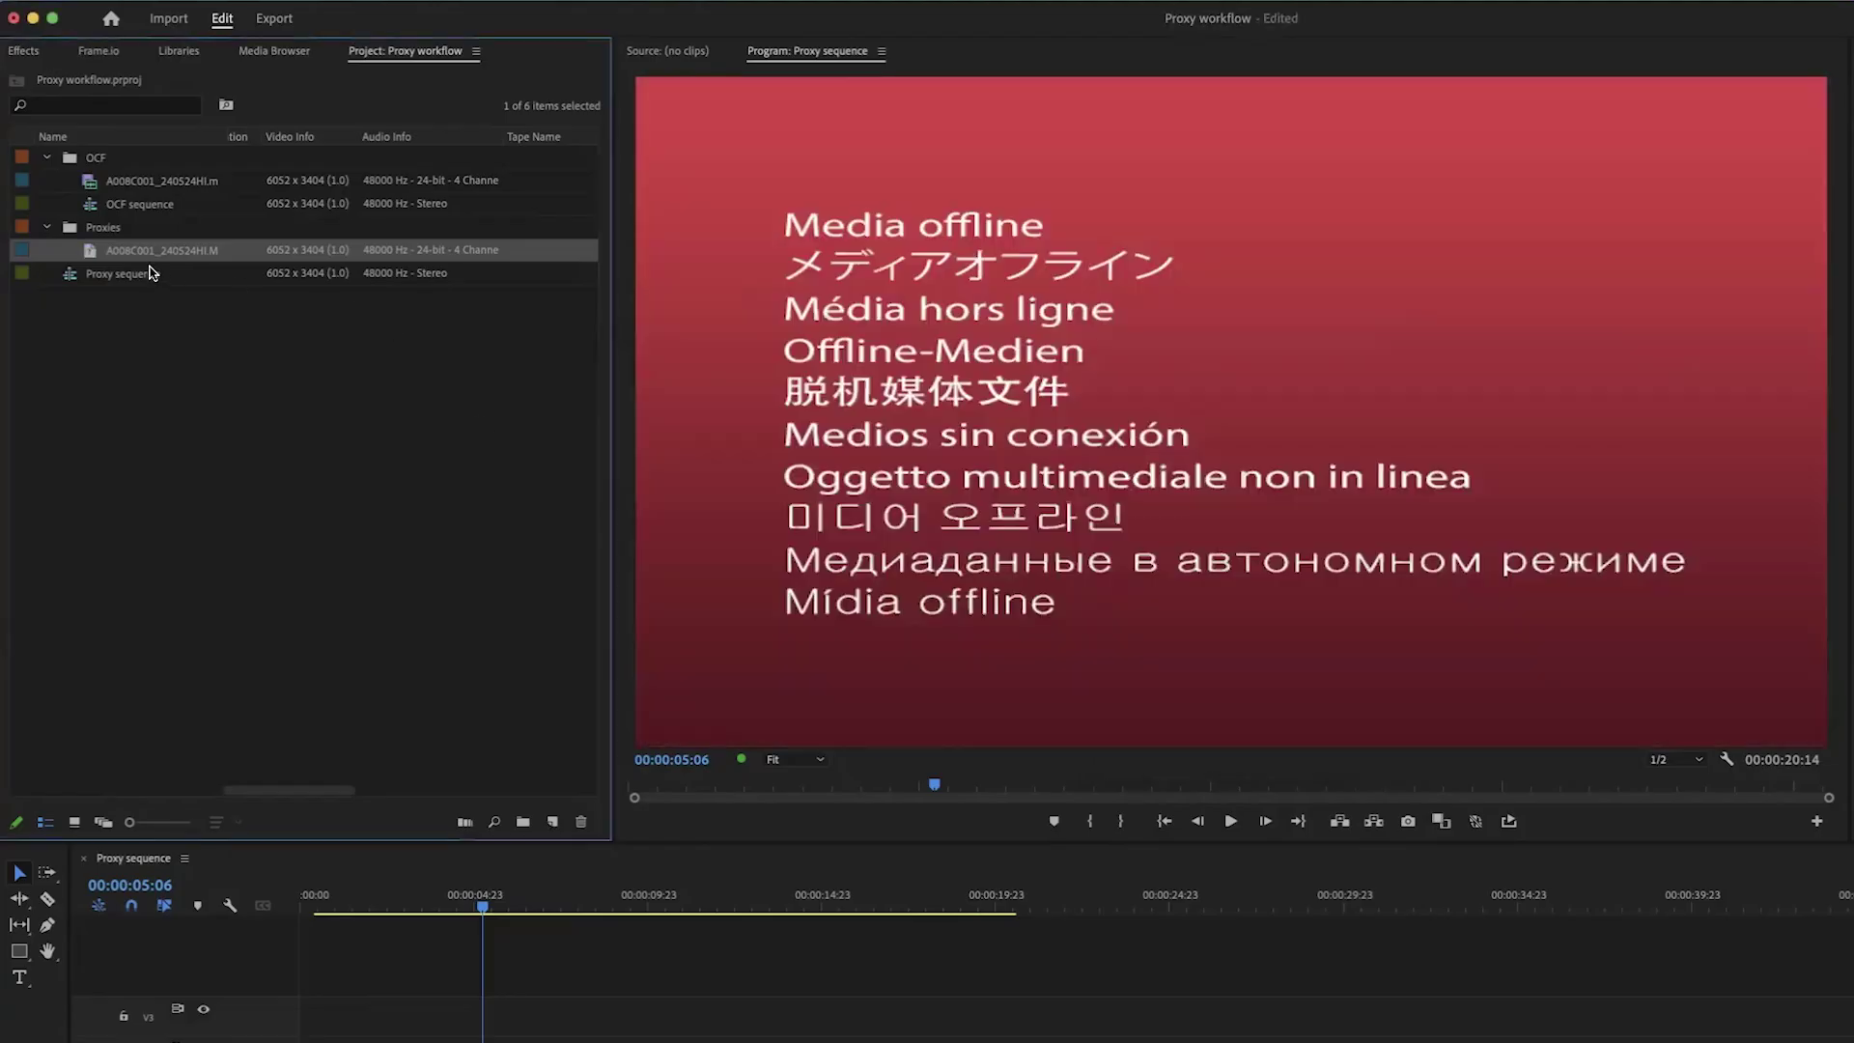
pyautogui.rightClick(151, 261)
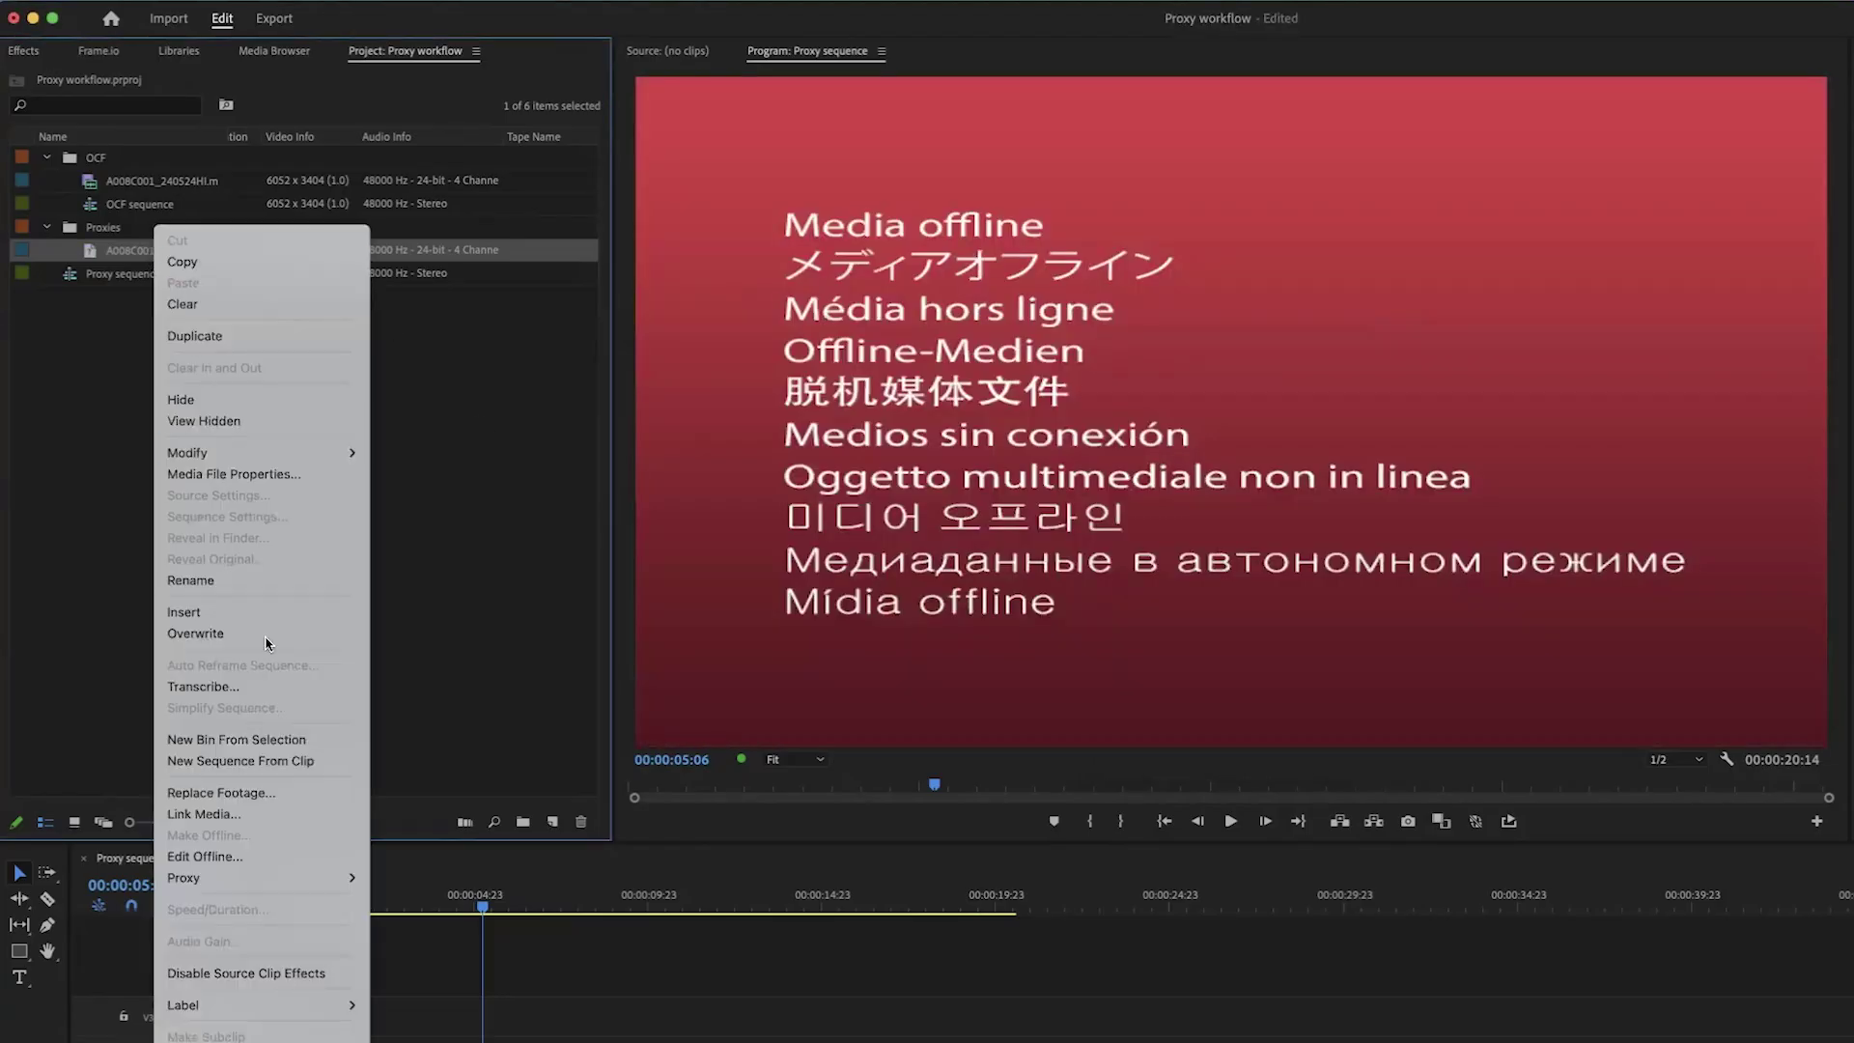
pyautogui.click(294, 813)
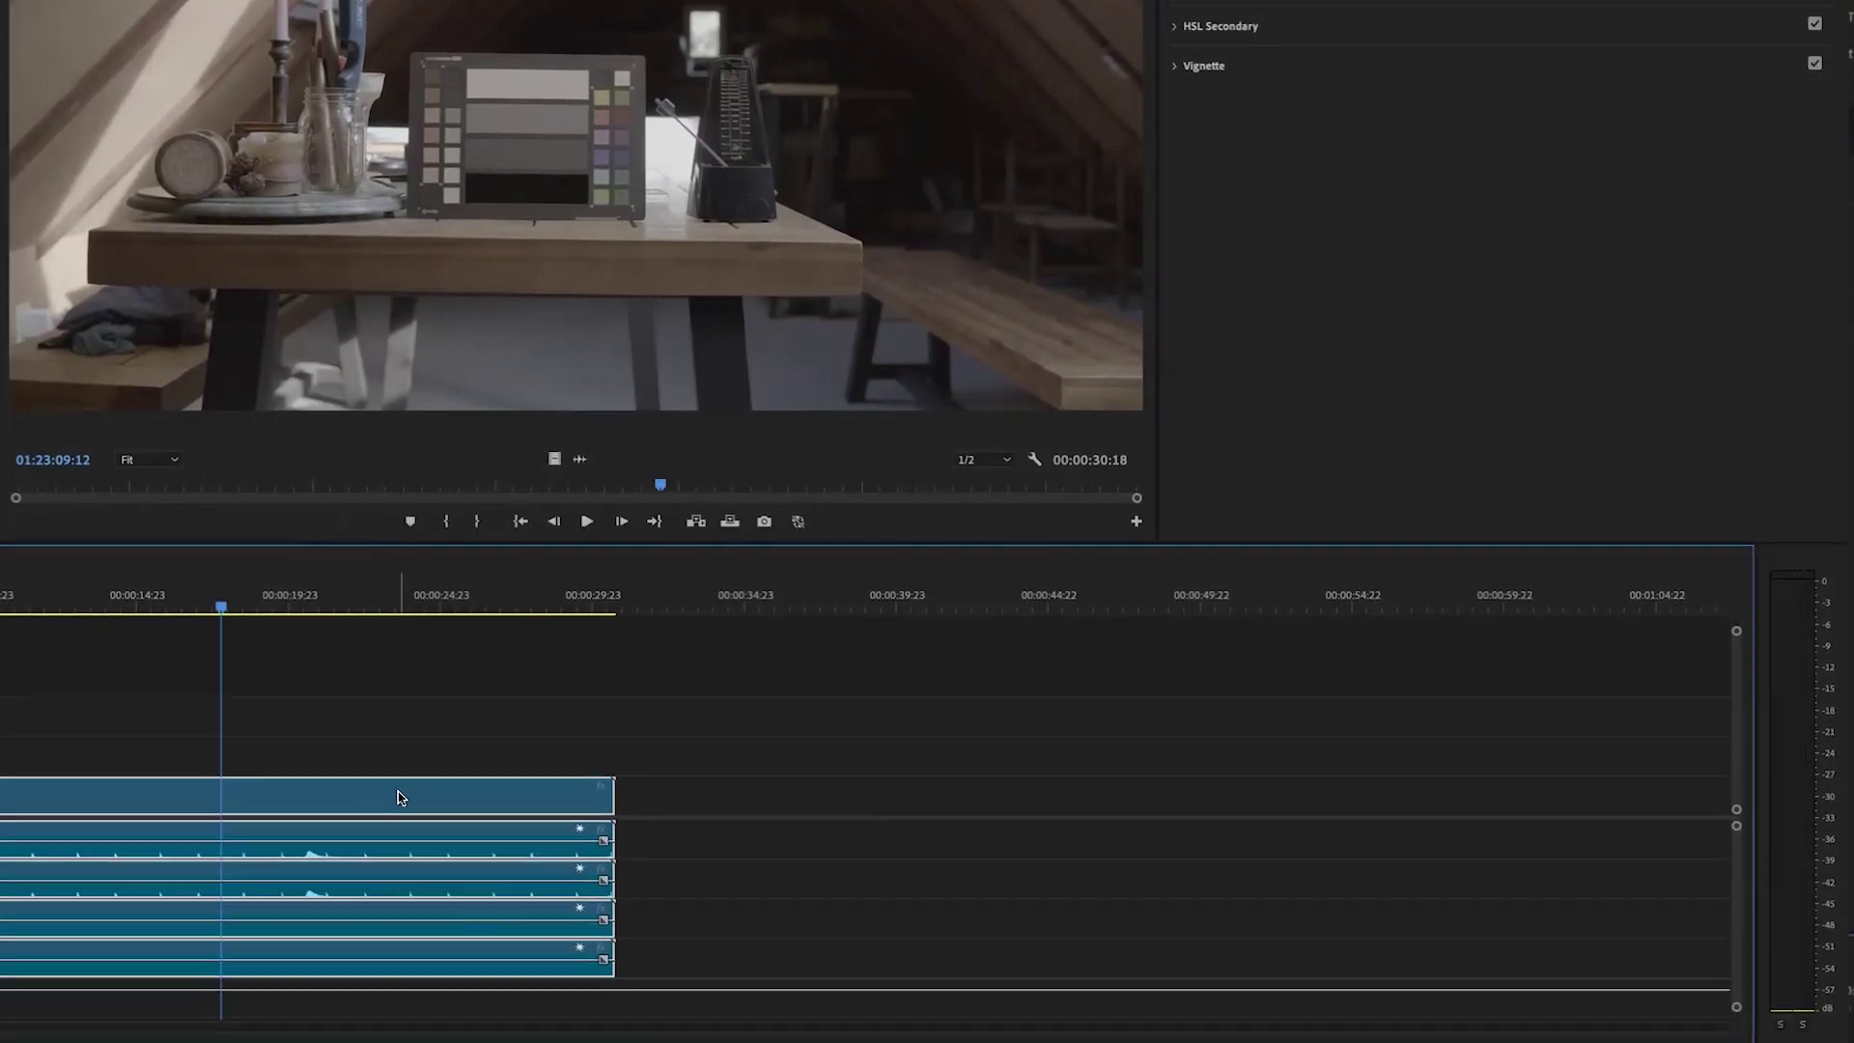
# Raise the clip's Lumetri Basic Correction Exposure to 0.1, leaving Input LUT at None
pyautogui.click(402, 797)
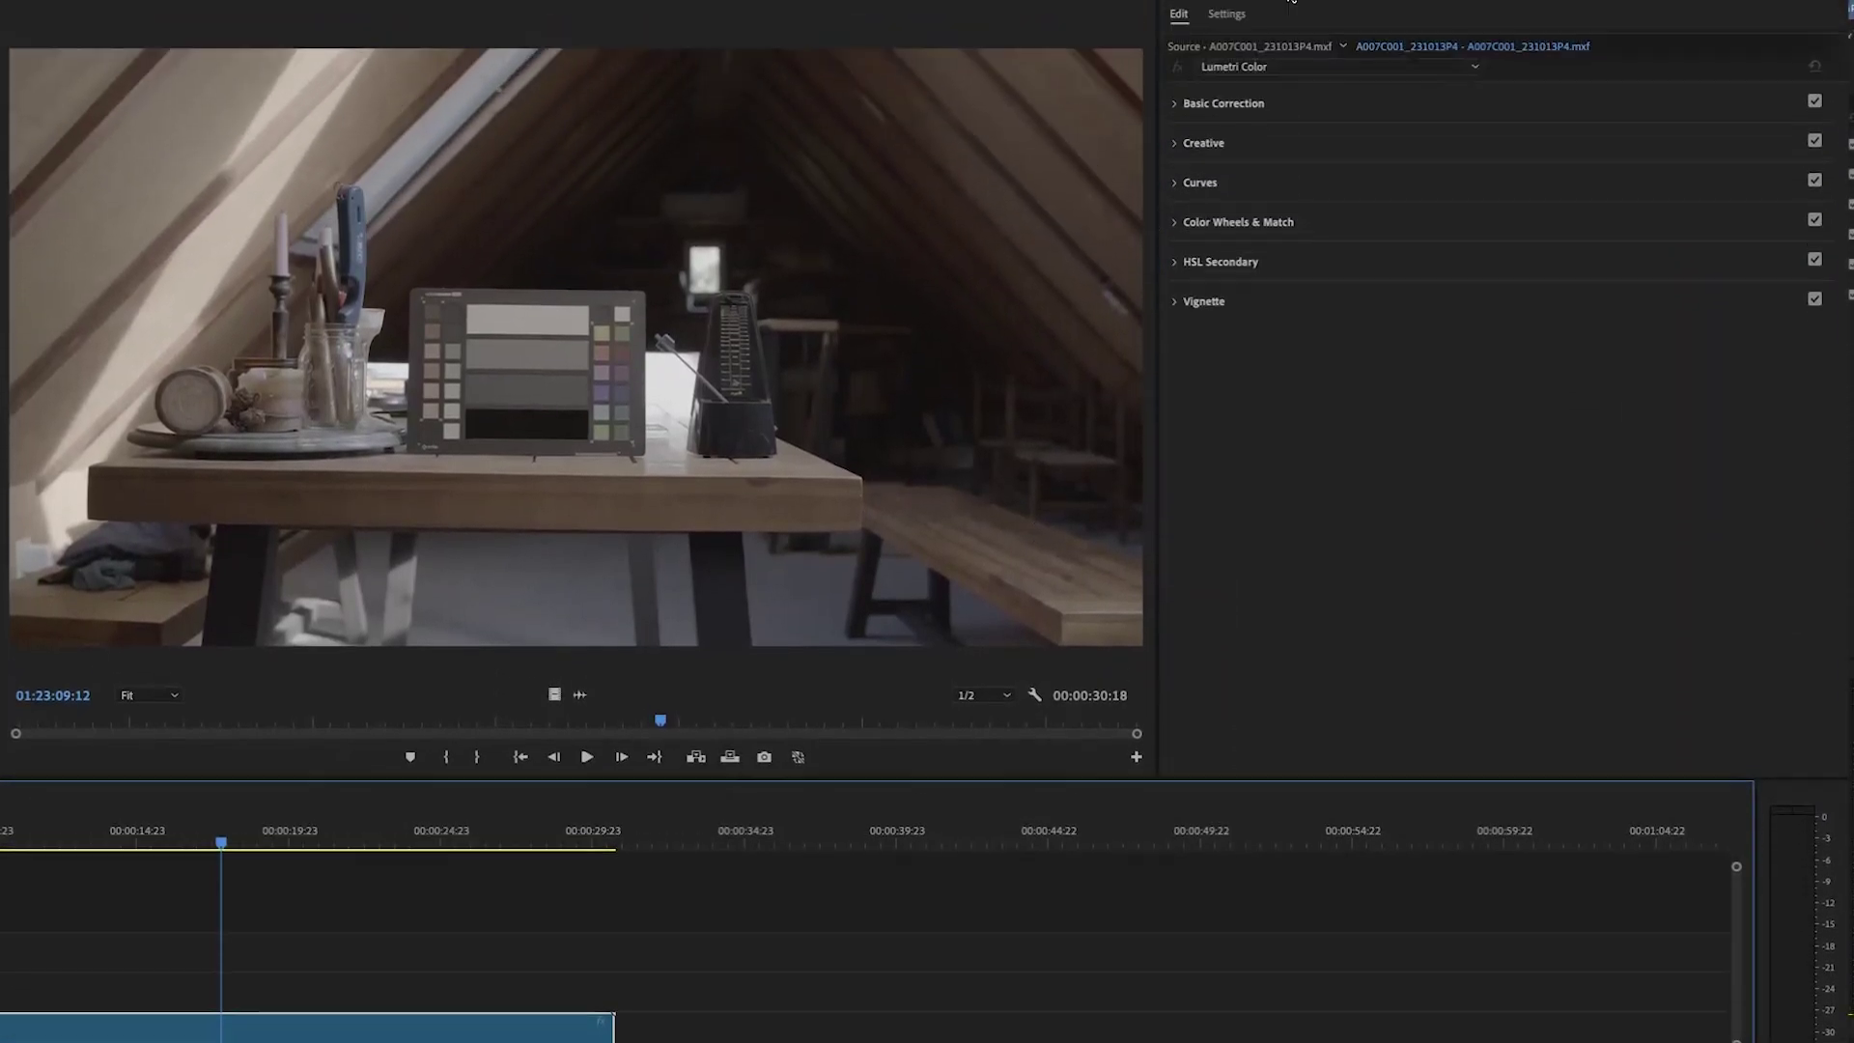
pyautogui.click(1241, 103)
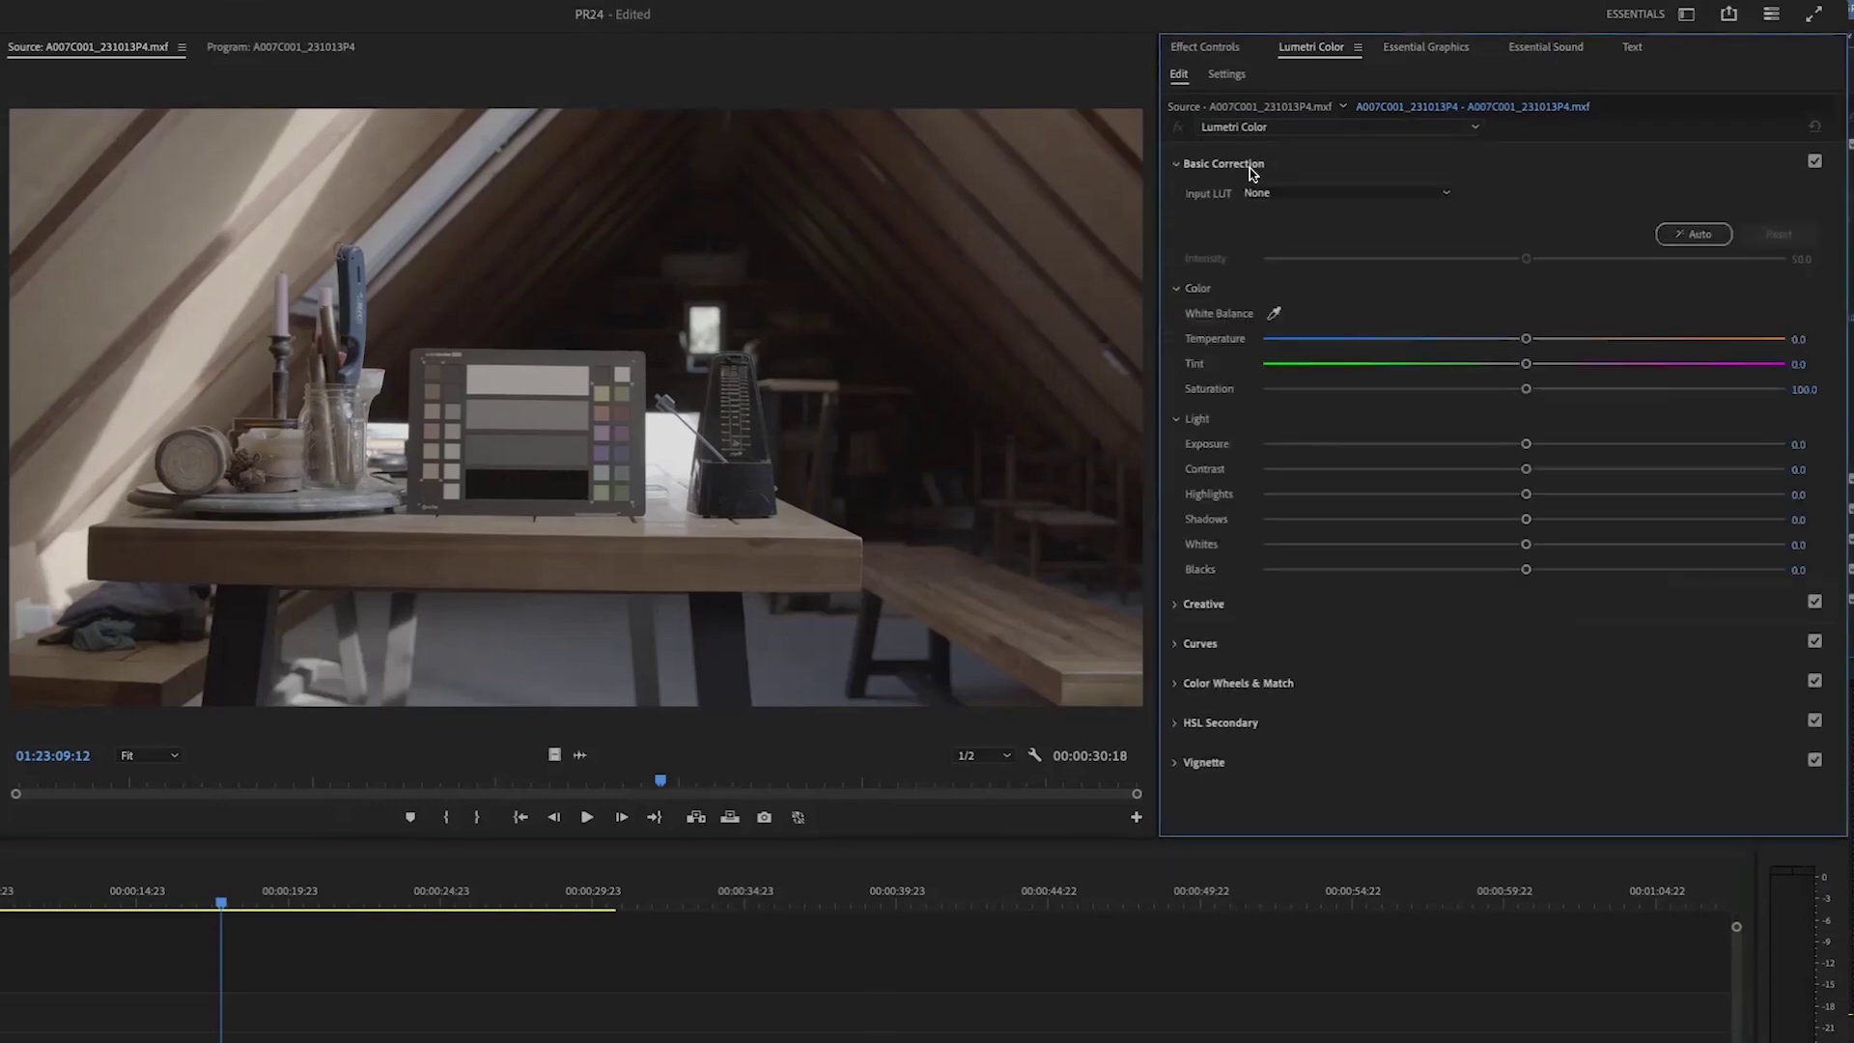
pyautogui.click(1288, 194)
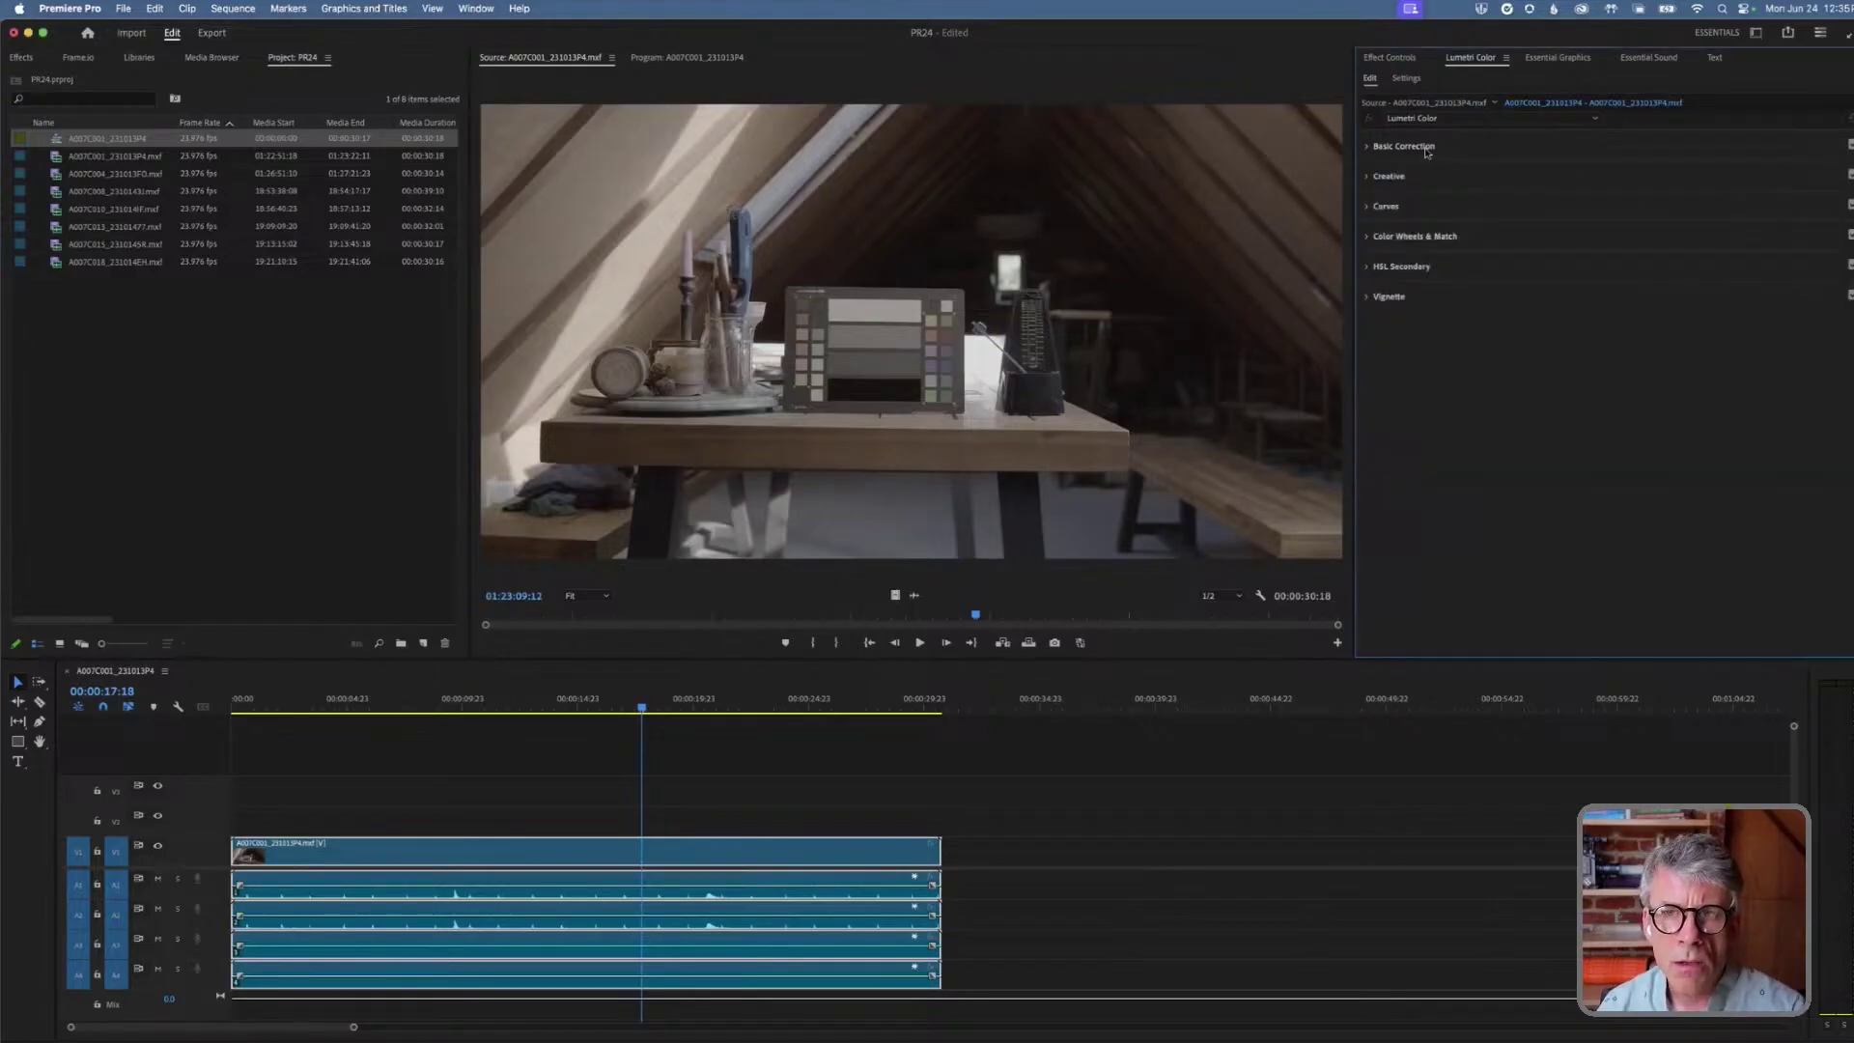
pyautogui.click(1426, 150)
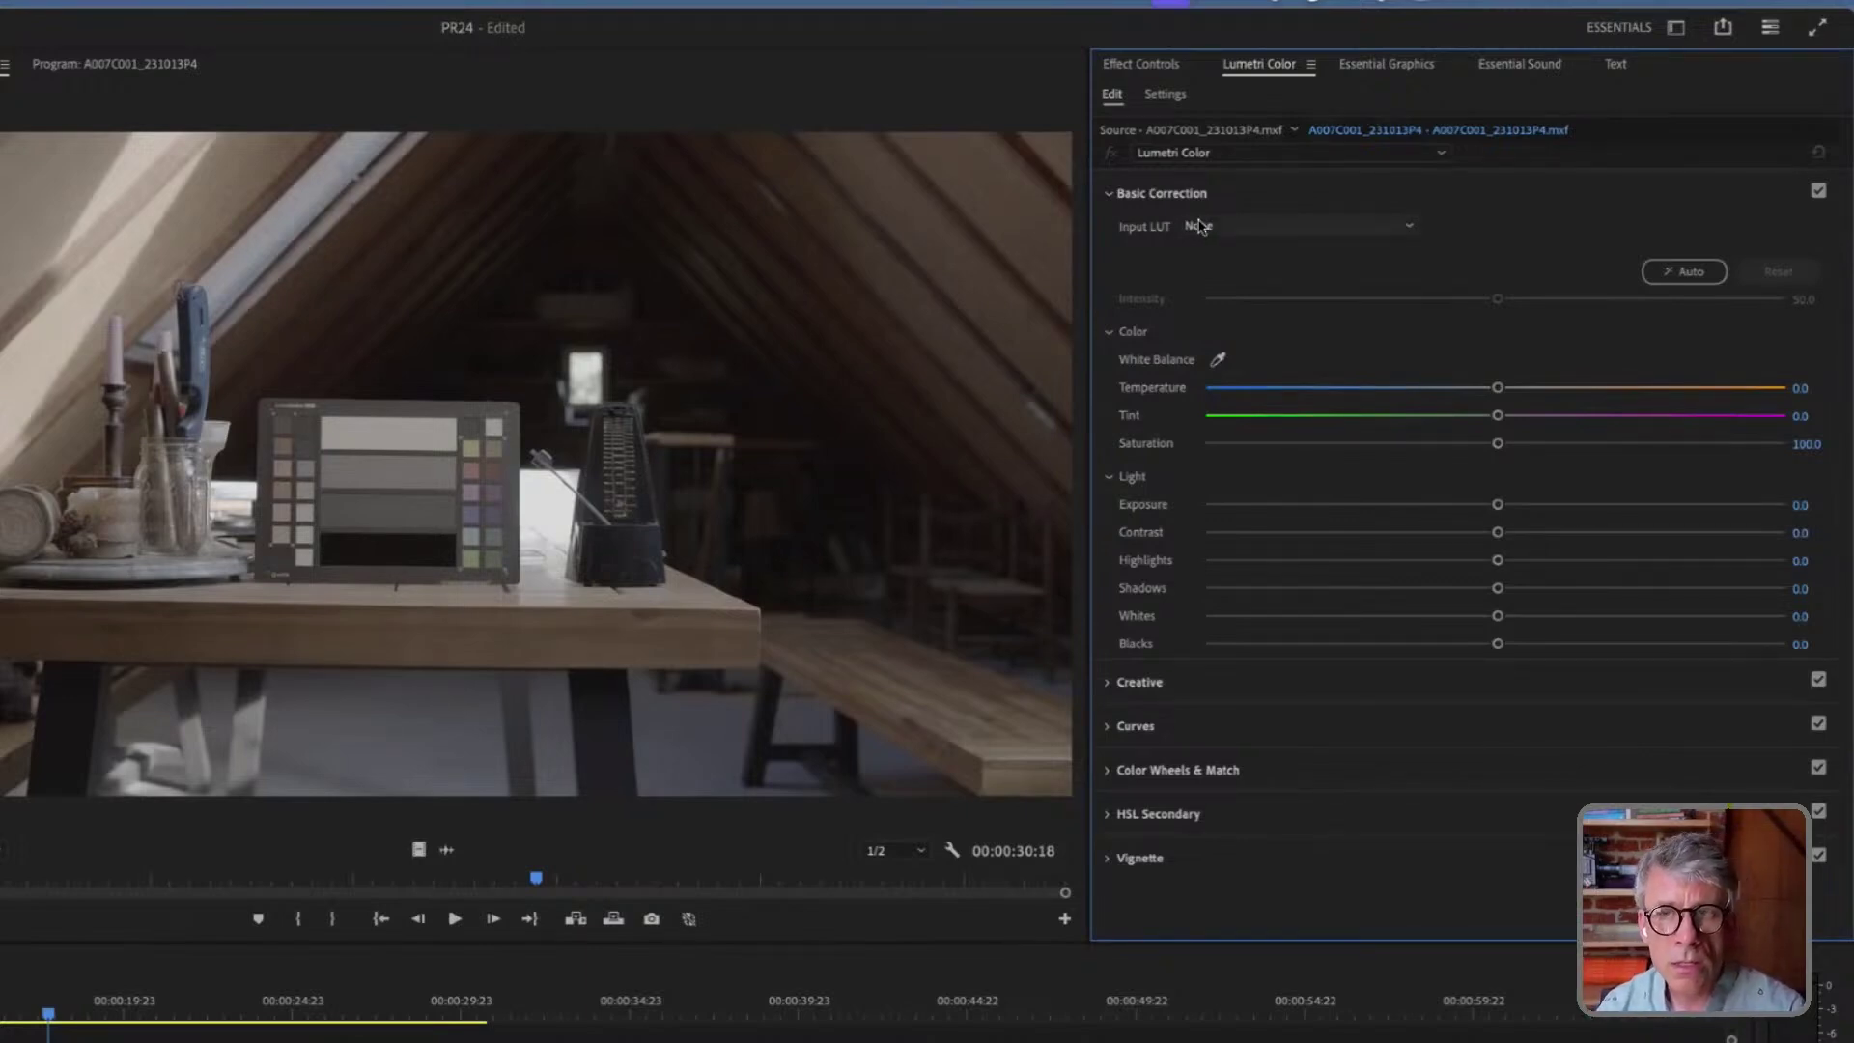
pyautogui.moveTo(1501, 508)
pyautogui.mouseDown()
pyautogui.moveTo(1429, 507)
pyautogui.moveTo(1503, 504)
pyautogui.mouseUp()
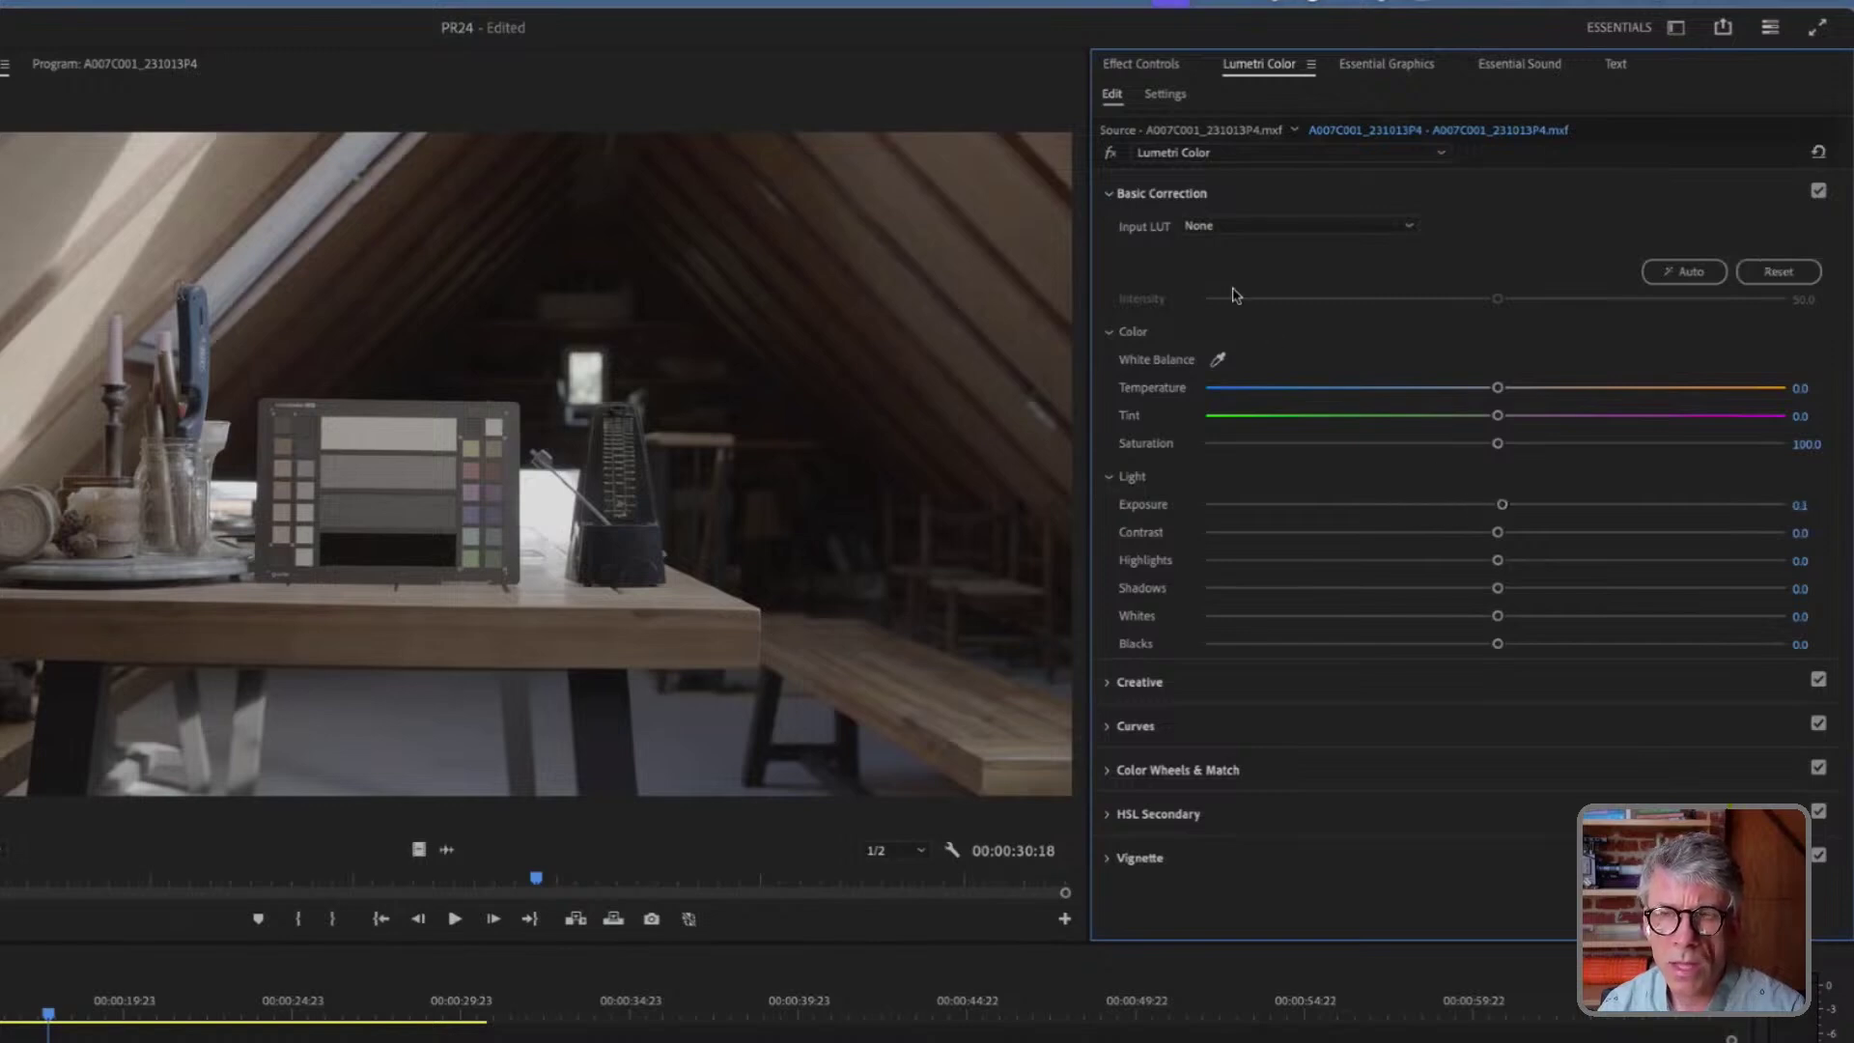
pyautogui.click(1208, 232)
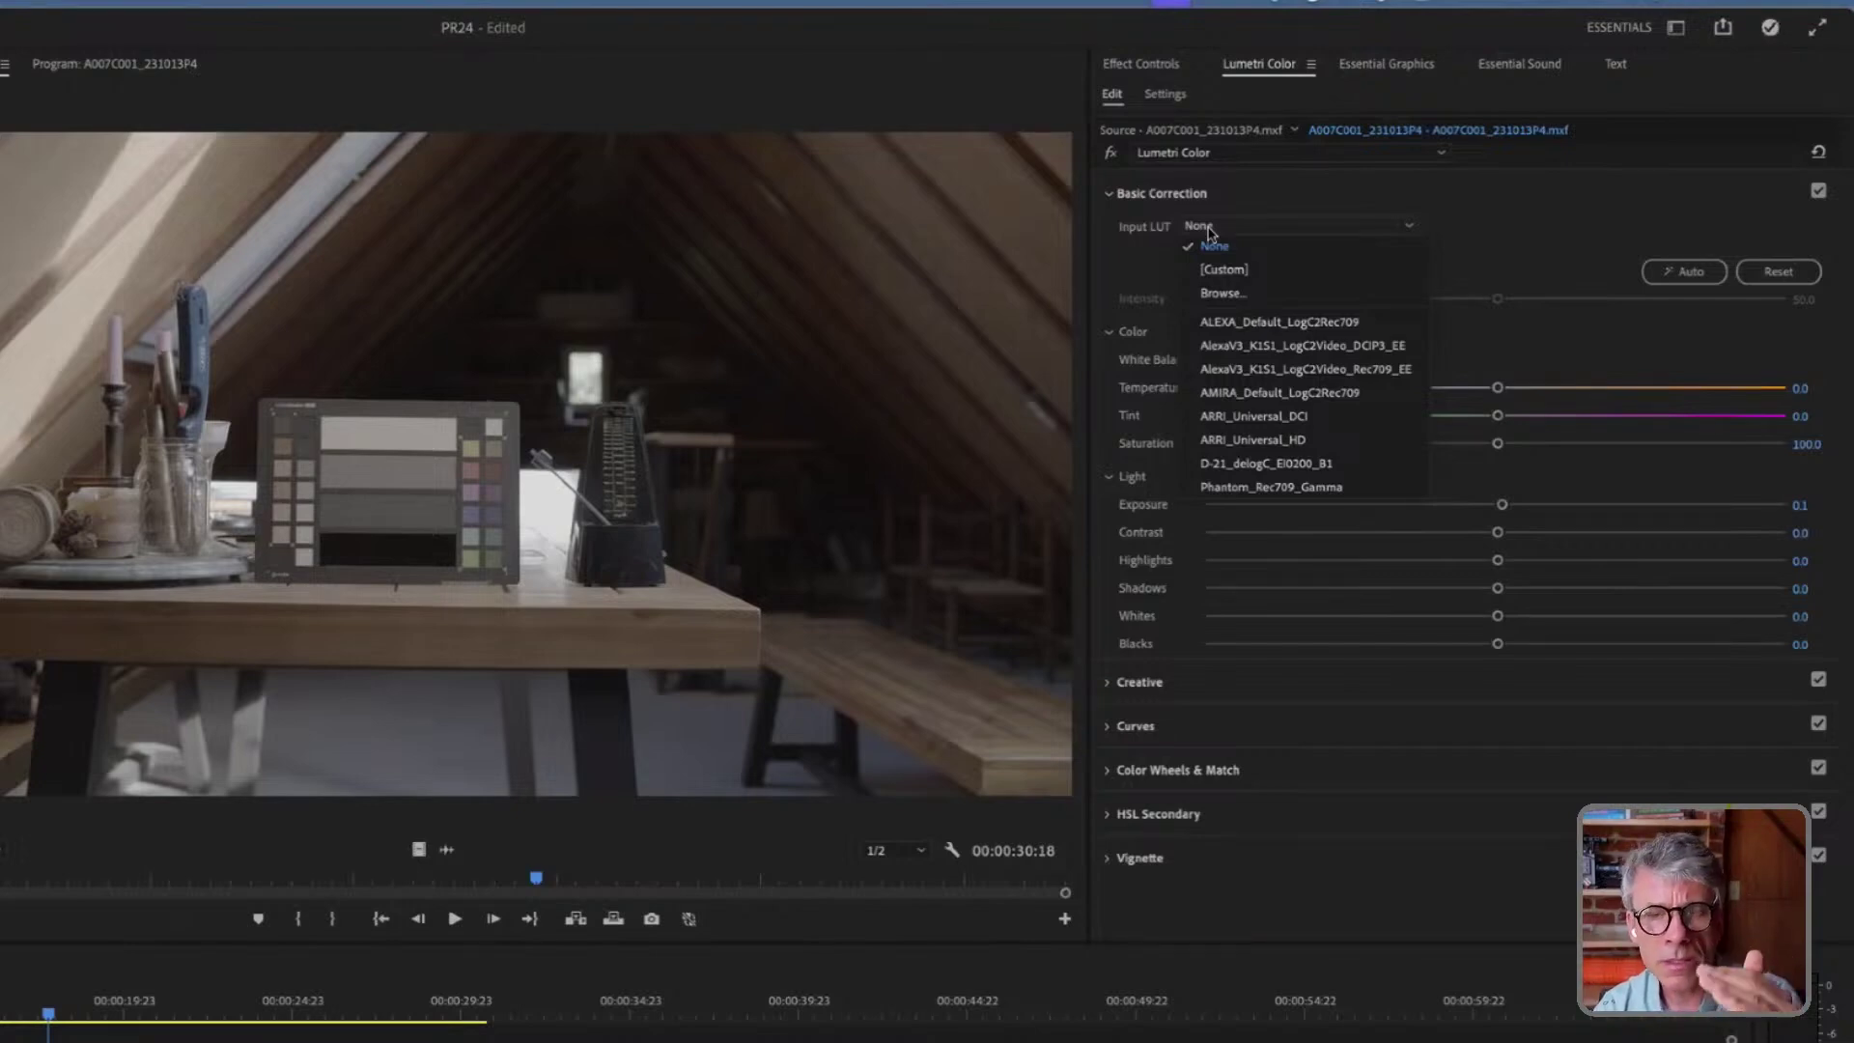
pyautogui.click(1253, 201)
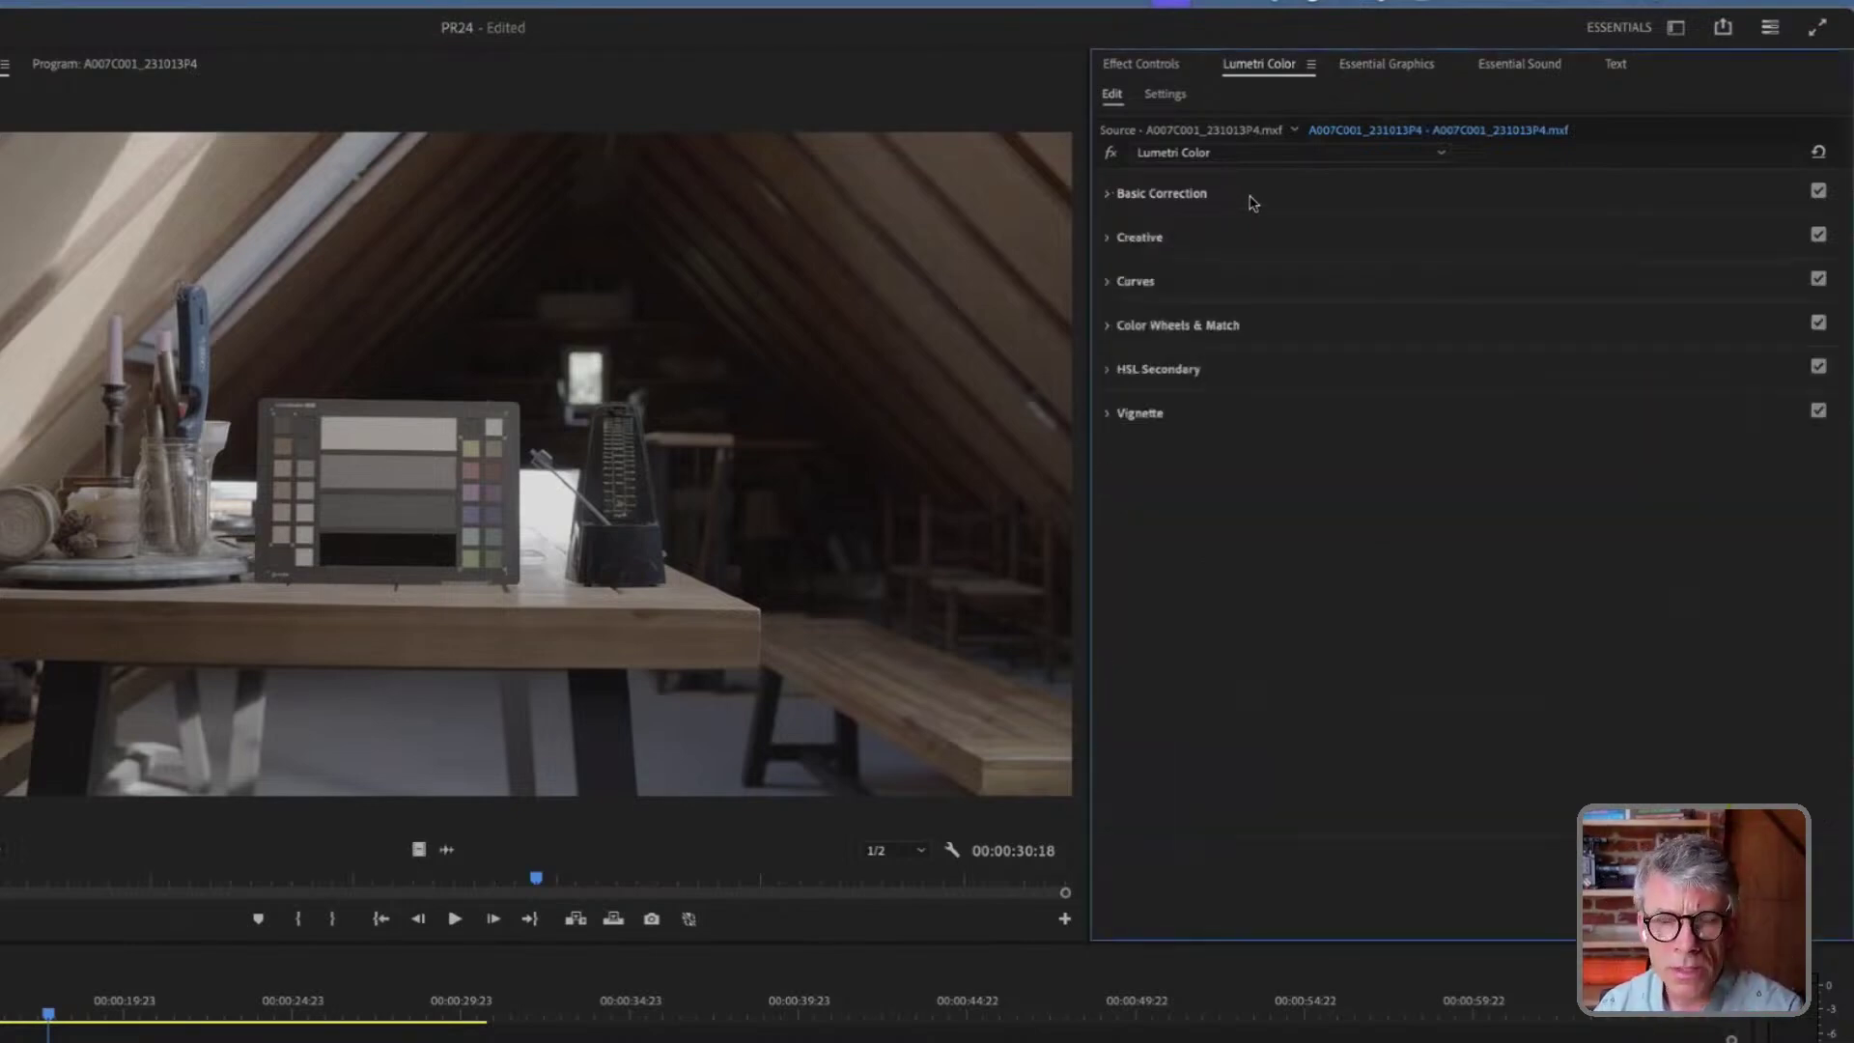
pyautogui.click(1252, 201)
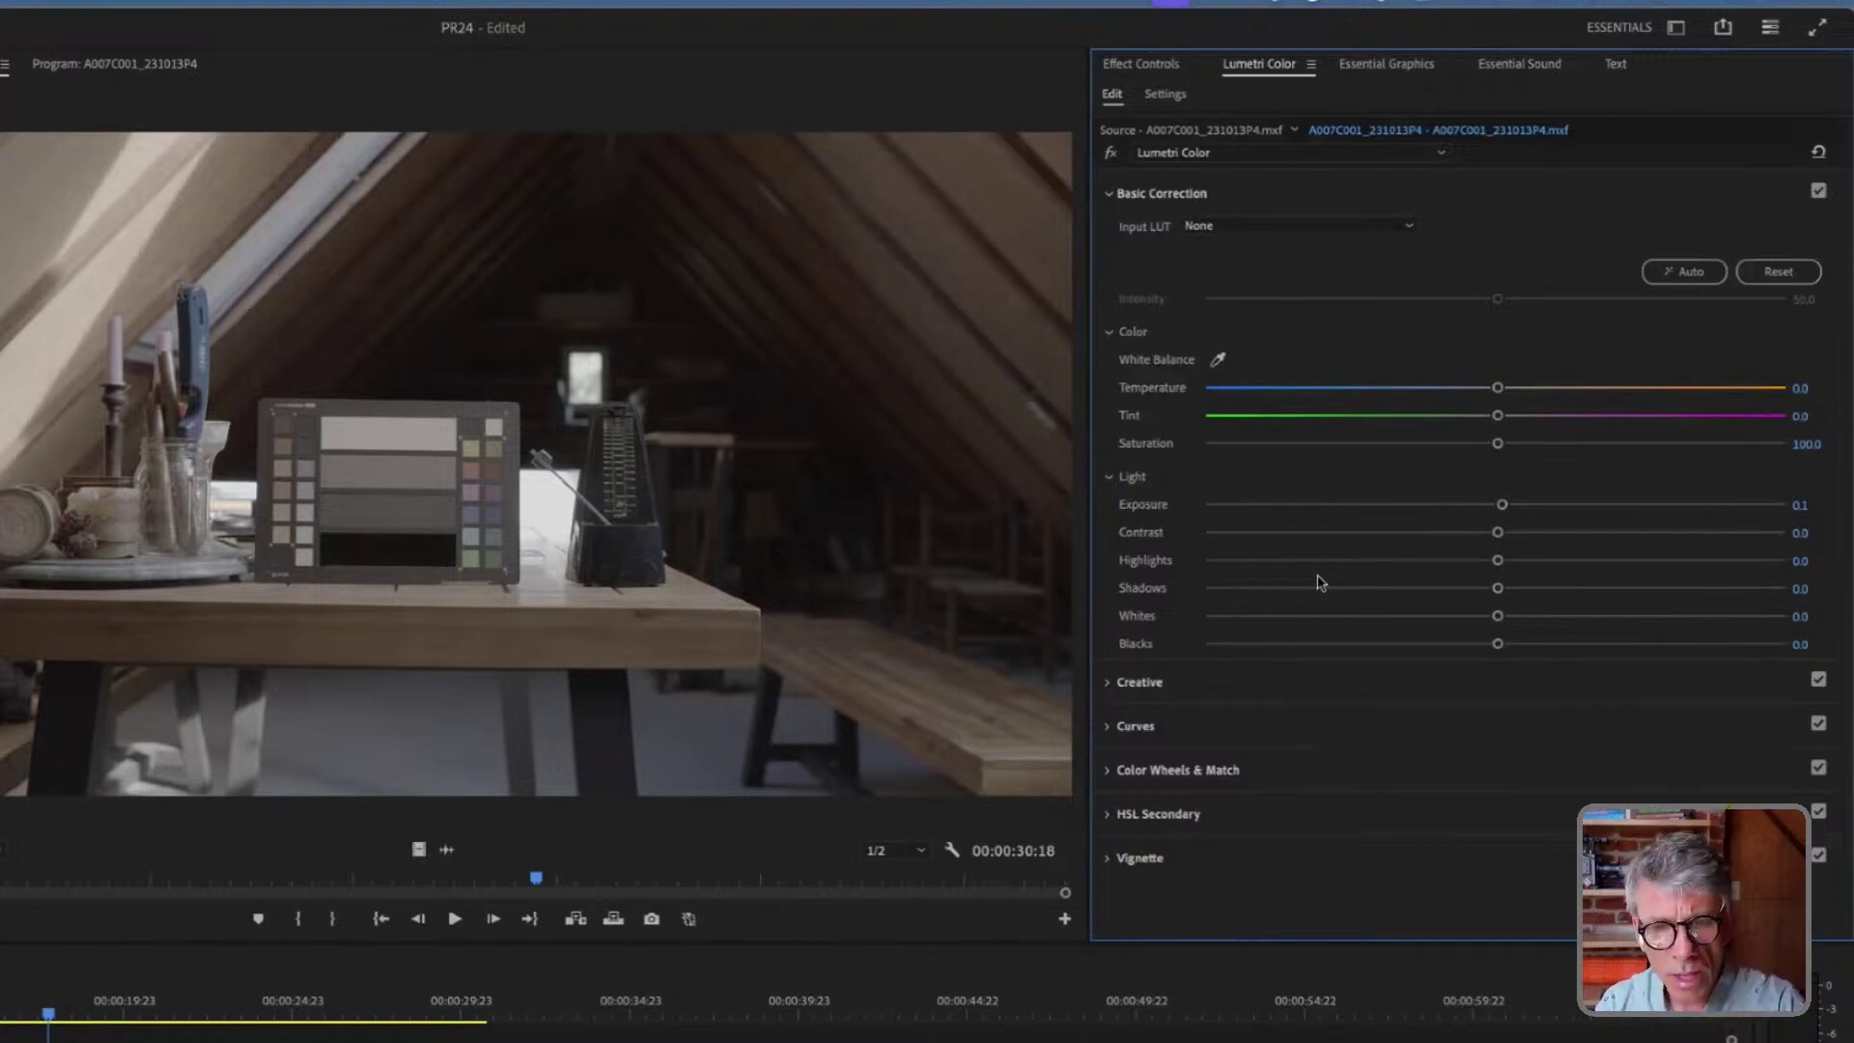
pyautogui.click(1140, 682)
pyautogui.click(1256, 269)
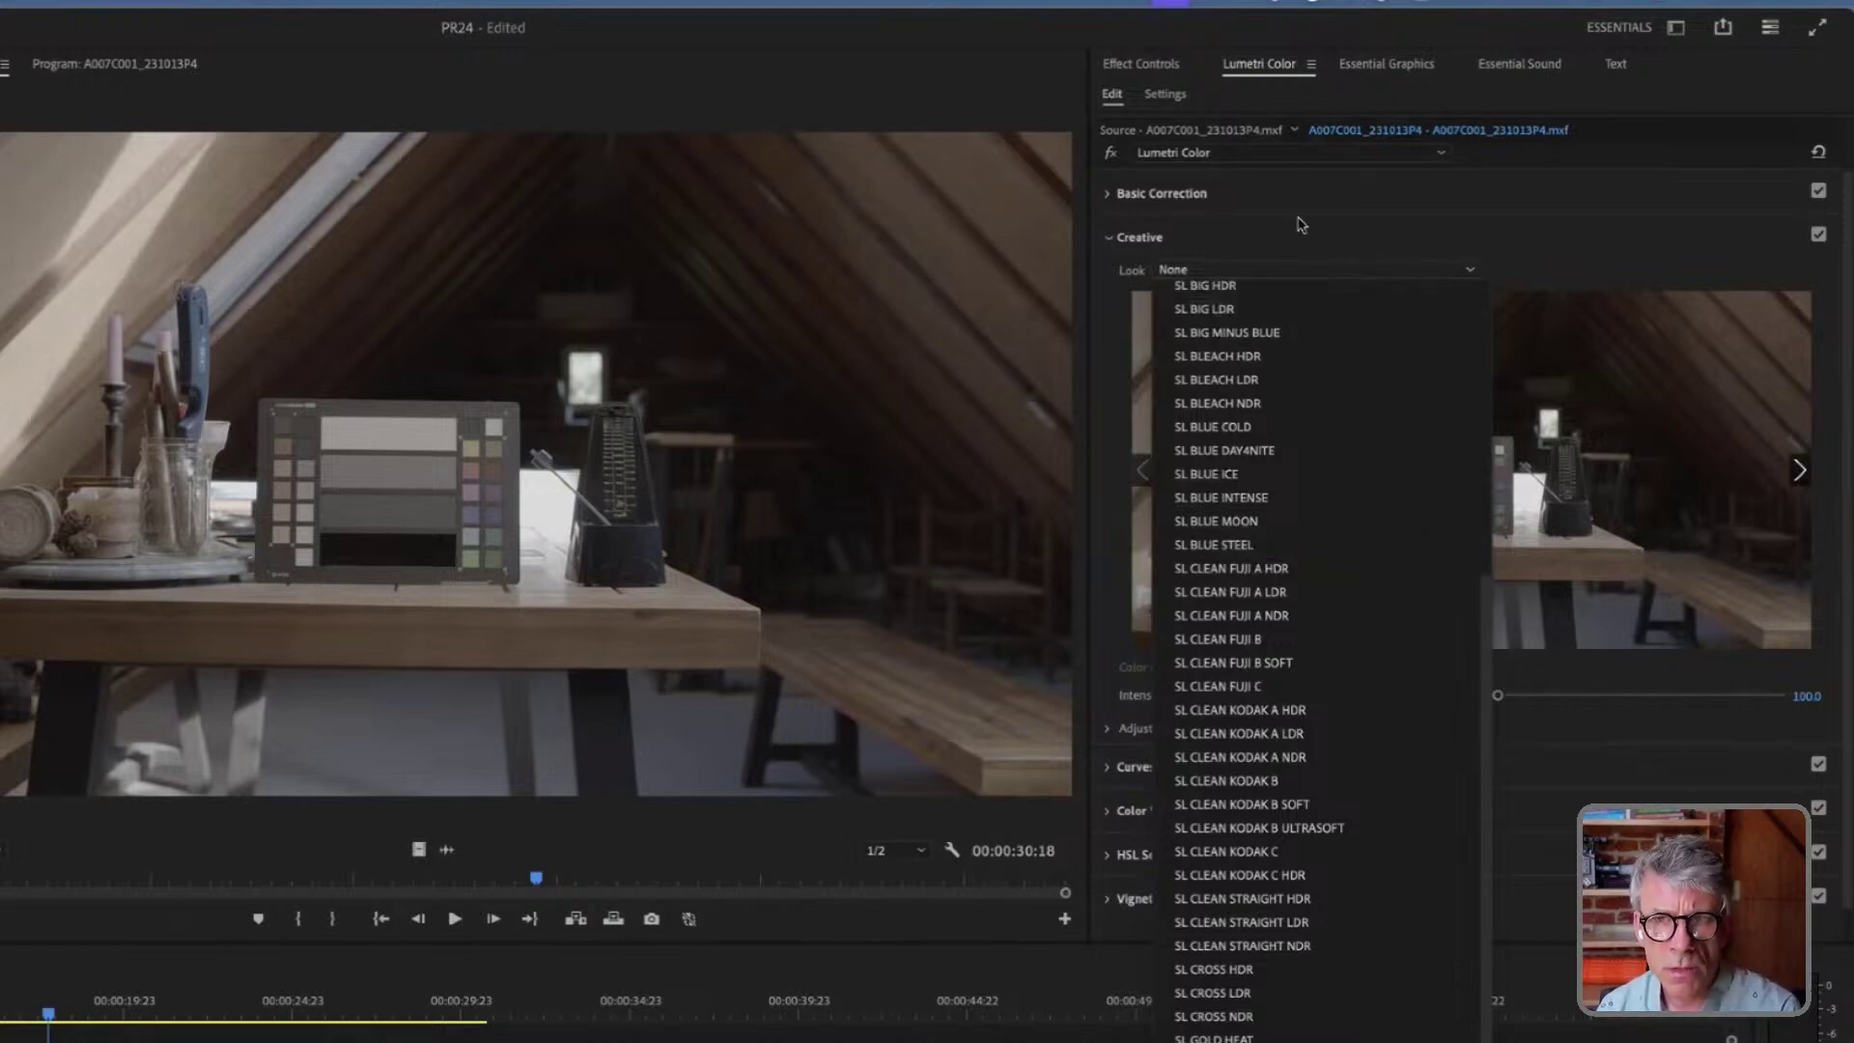
pyautogui.click(1305, 228)
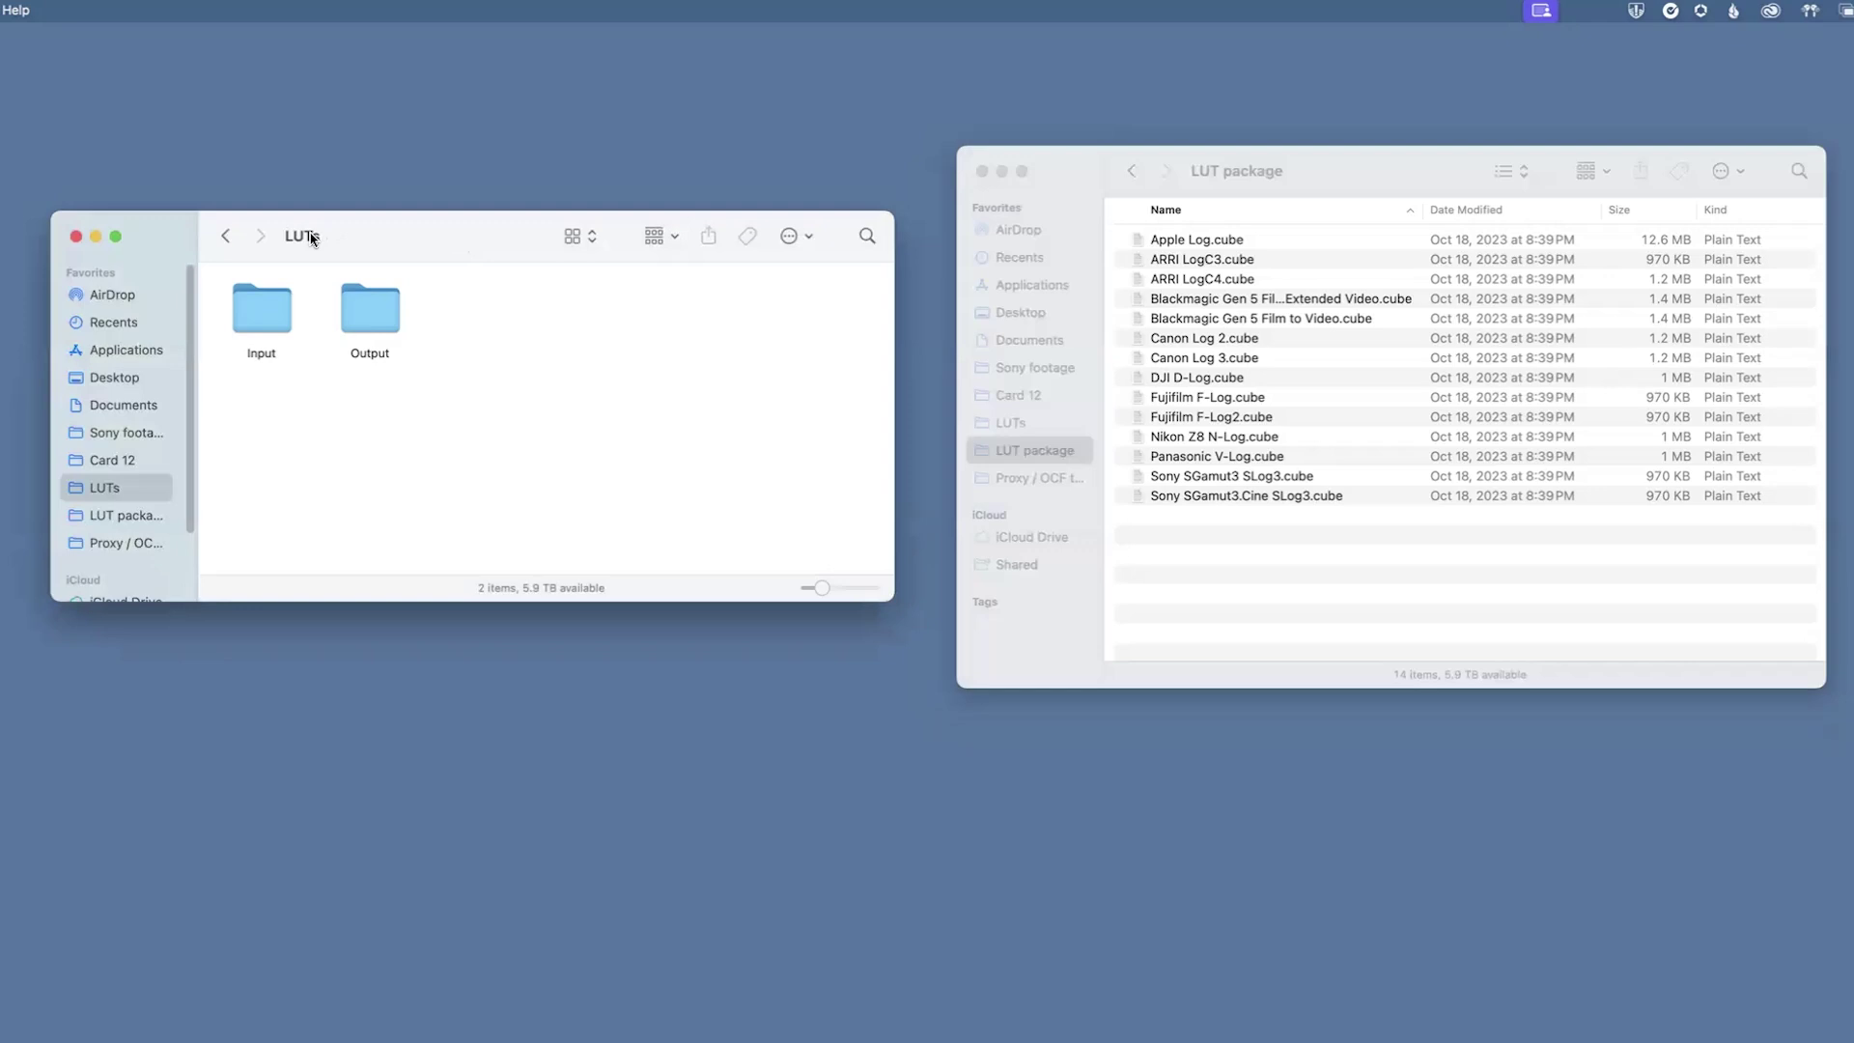
# Create a Creative folder inside LUTs and move Sony SGamut3.Cine SLog3.cube into it
pyautogui.keyDown('super'); pyautogui.click(310, 233); pyautogui.keyUp('super')
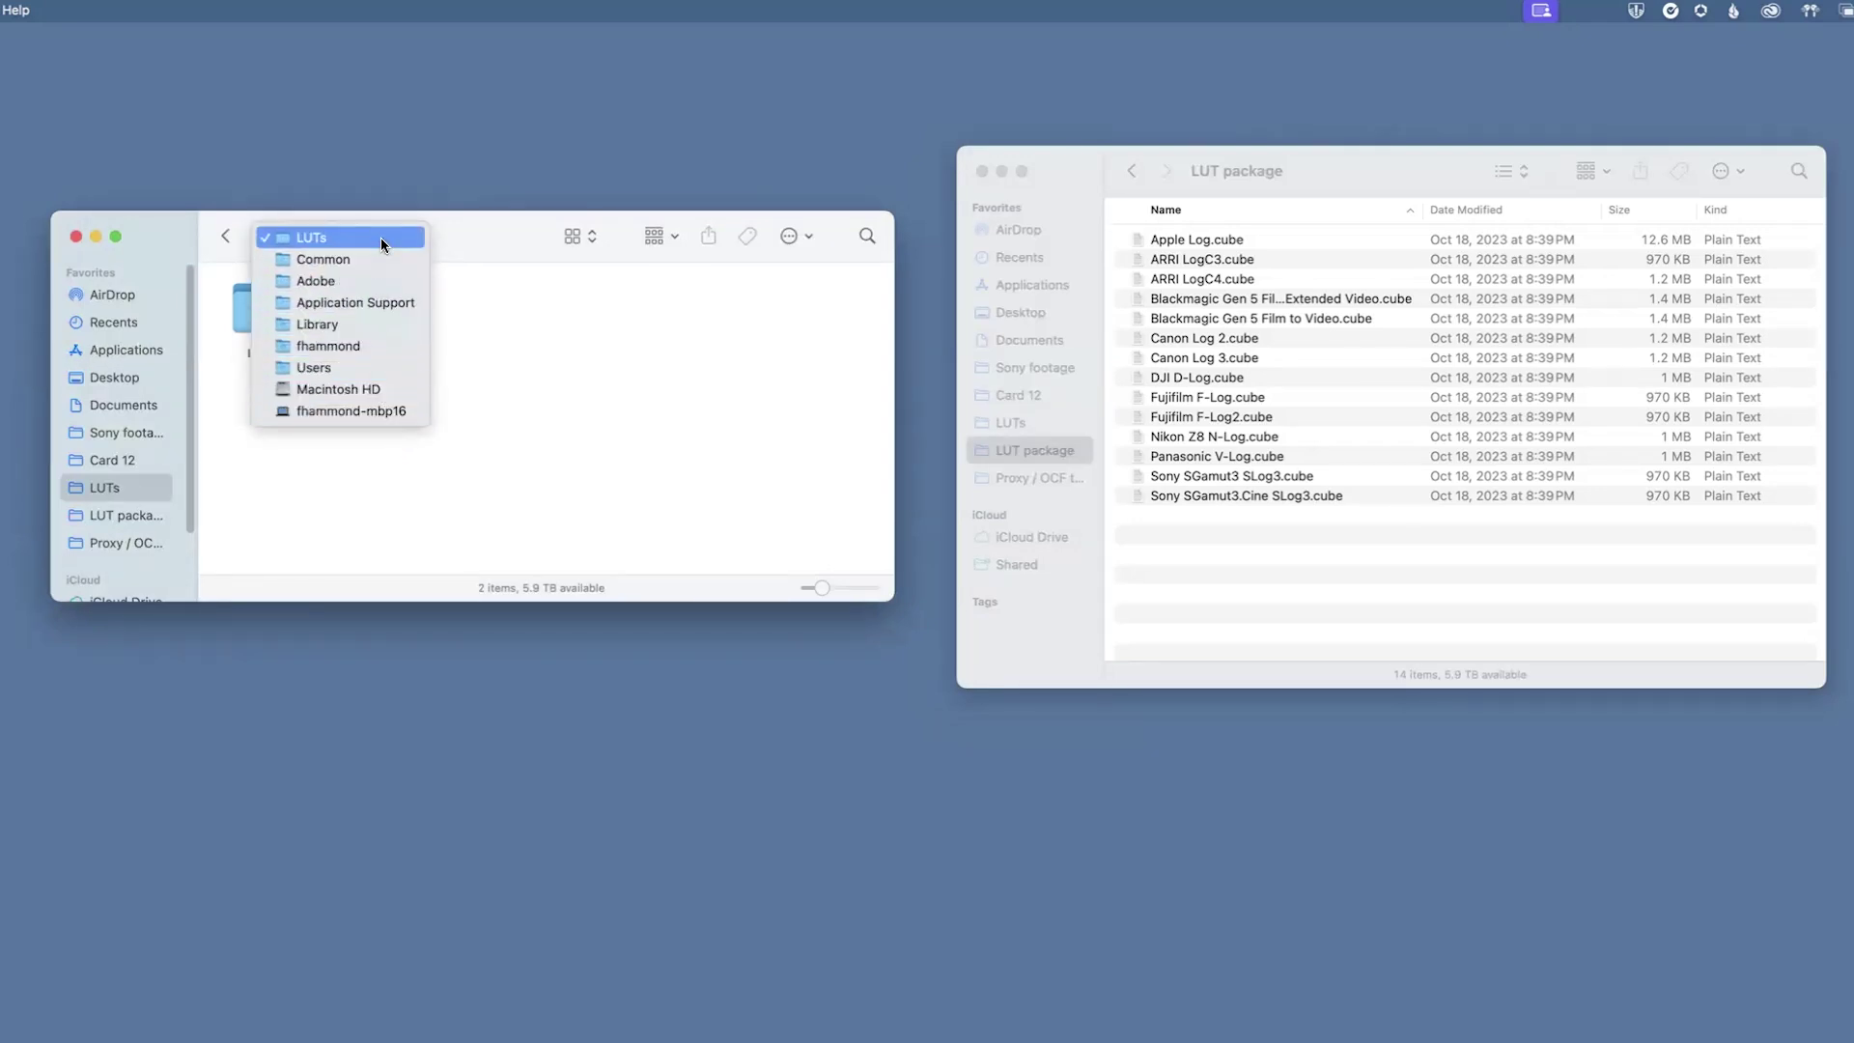
pyautogui.click(726, 389)
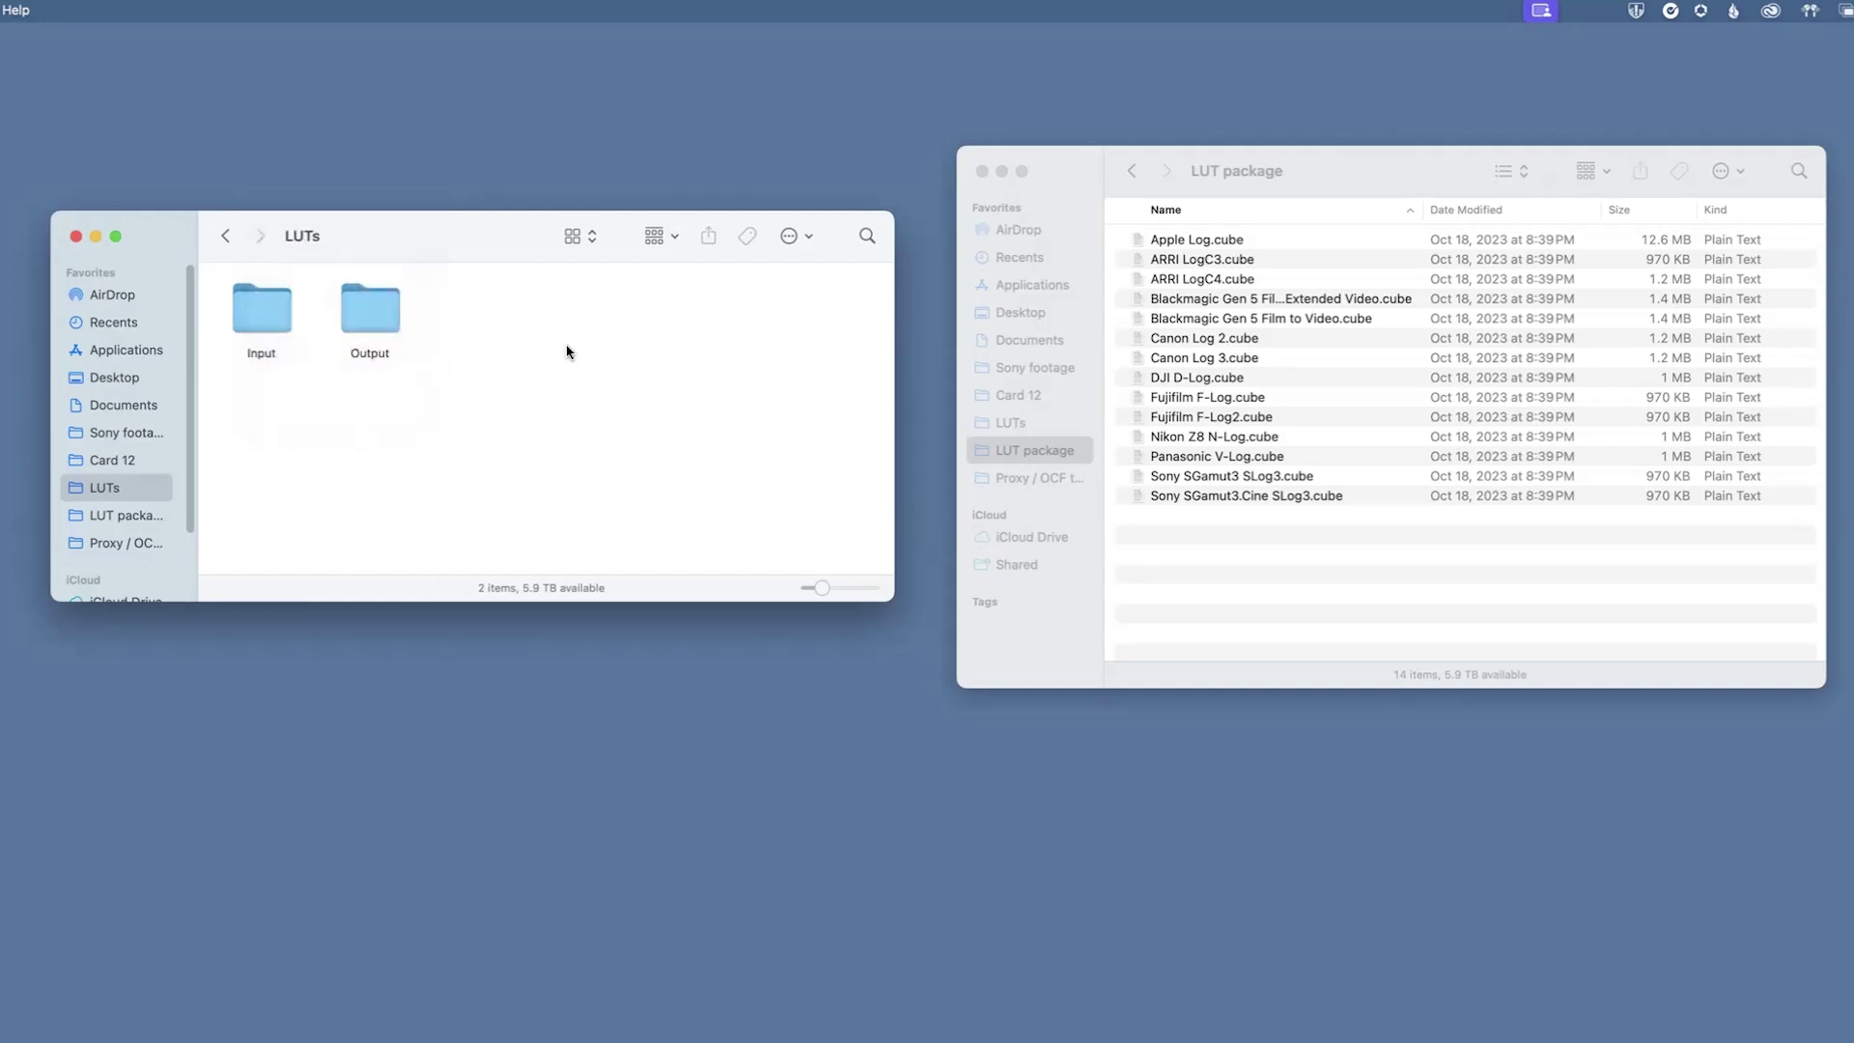
pyautogui.press('super+shift+n')
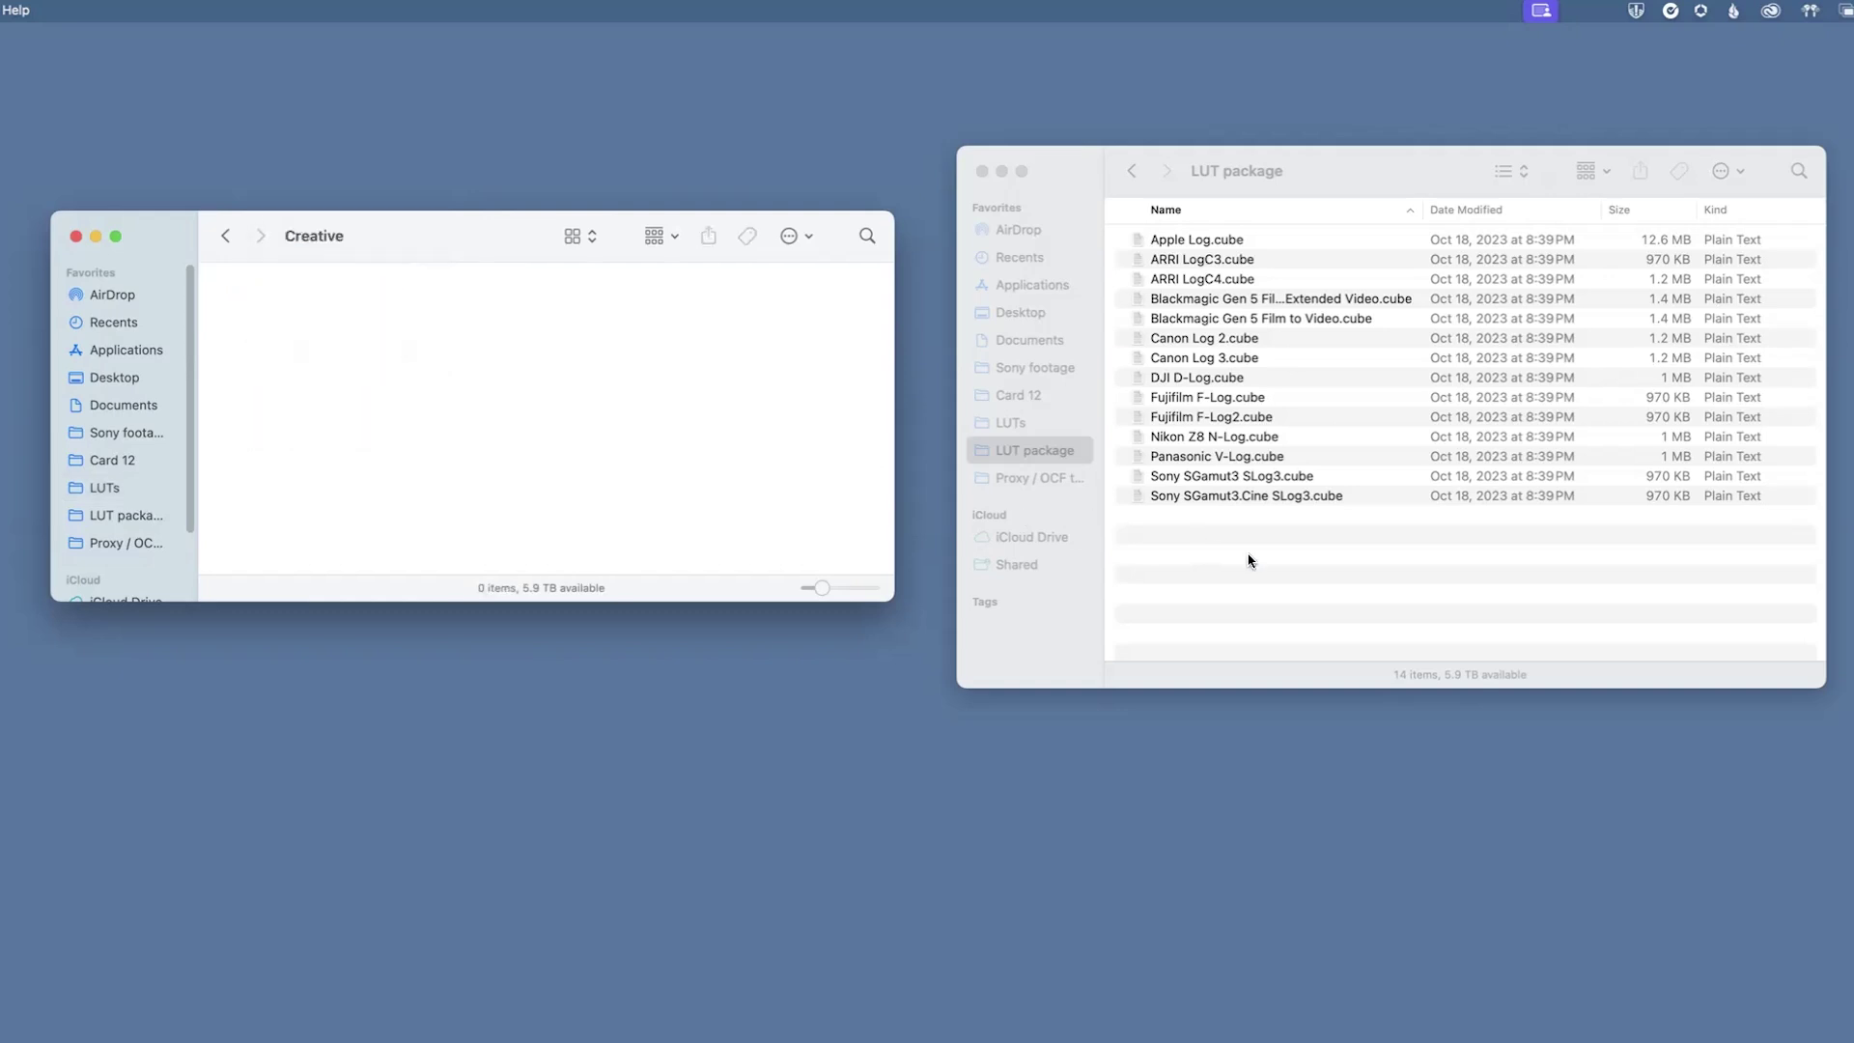
pyautogui.click(1250, 556)
pyautogui.moveTo(1242, 496); pyautogui.dragTo(439, 417)
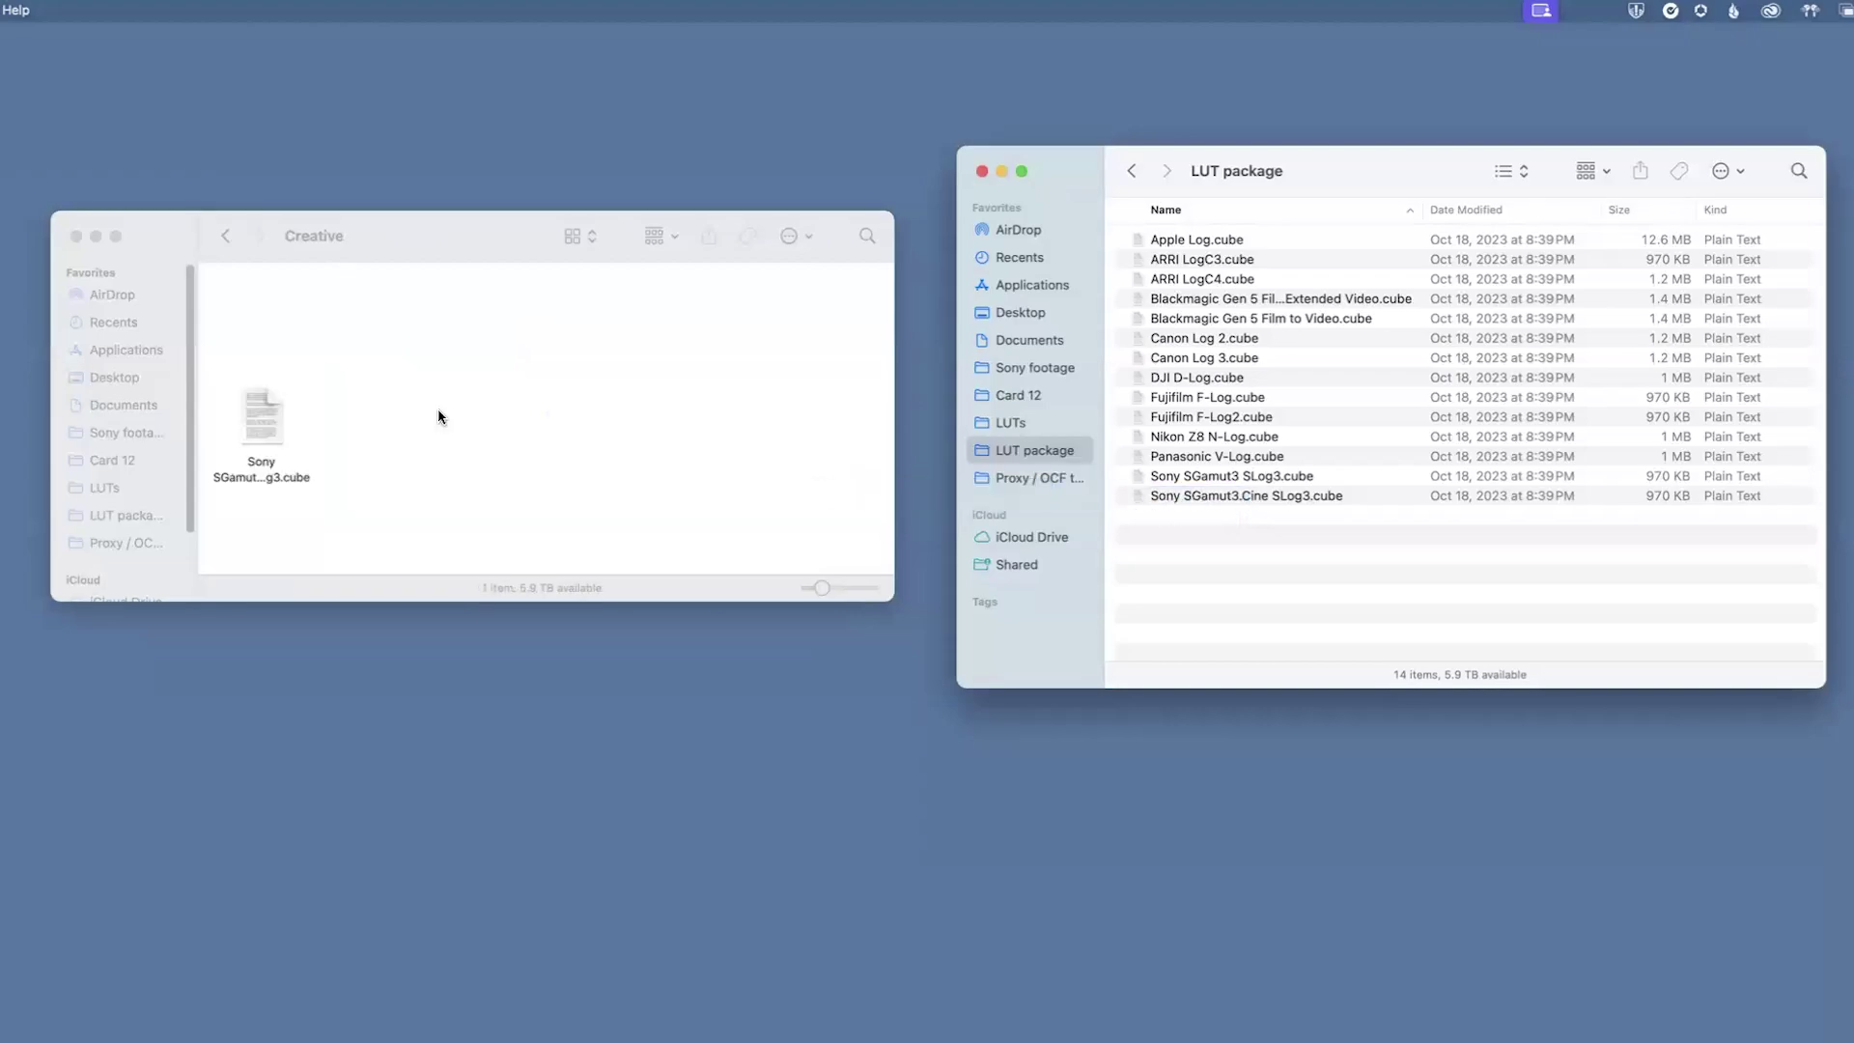
pyautogui.click(425, 242)
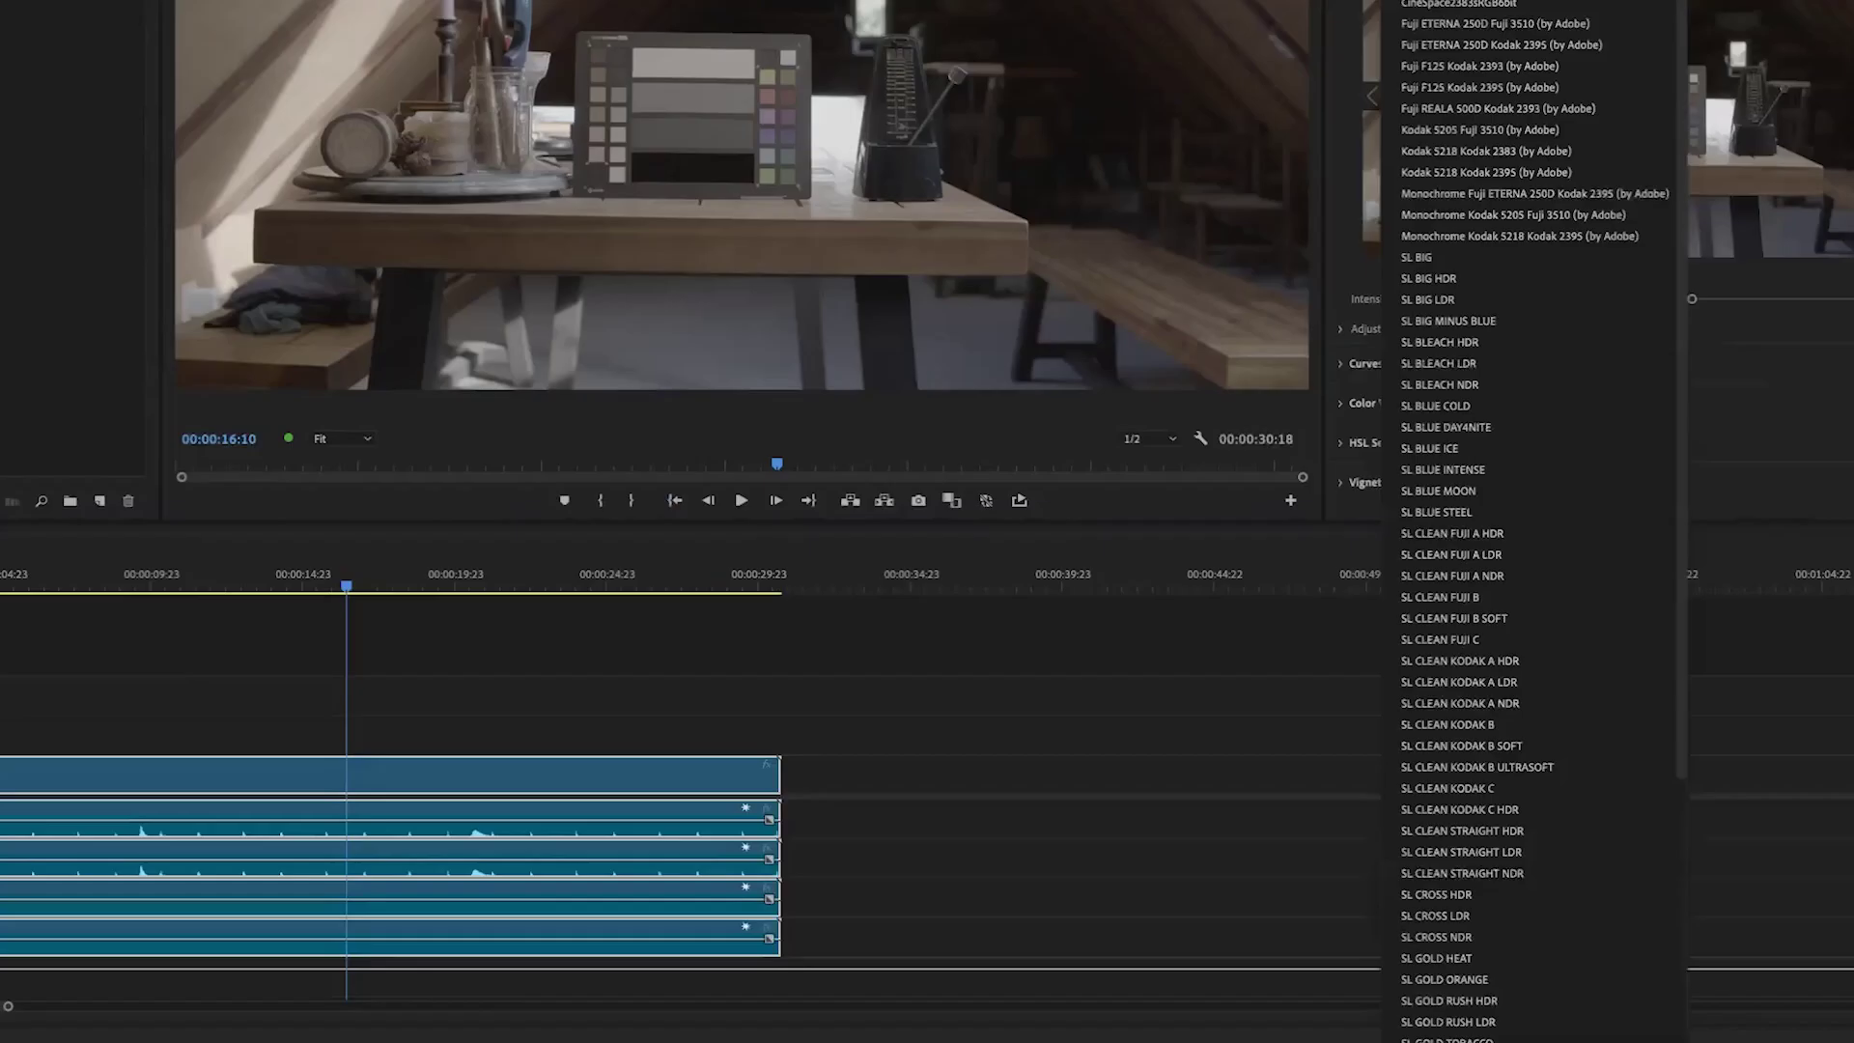
# Apply Sony SGamut3.Cine SLog3 as the clip's Lumetri Creative Look and collapse the section
pyautogui.scroll(-5, 1477, 182)
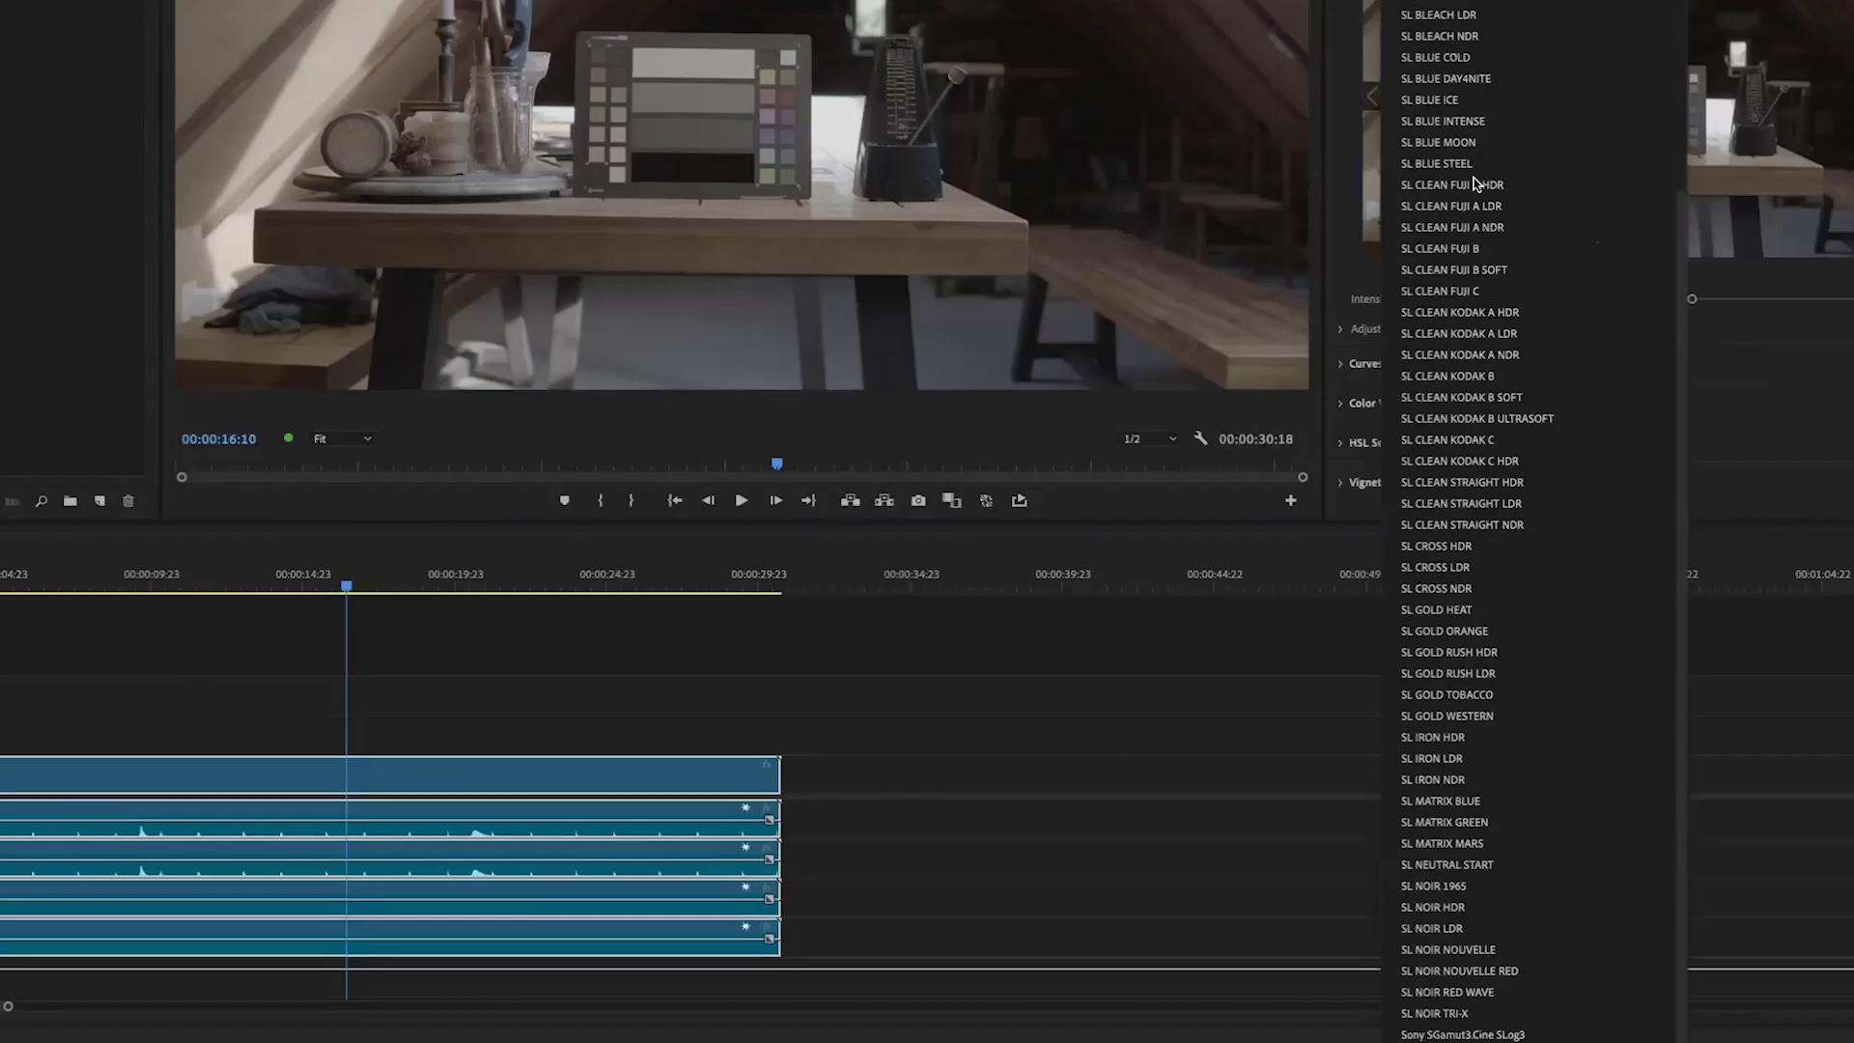
pyautogui.click(1482, 1031)
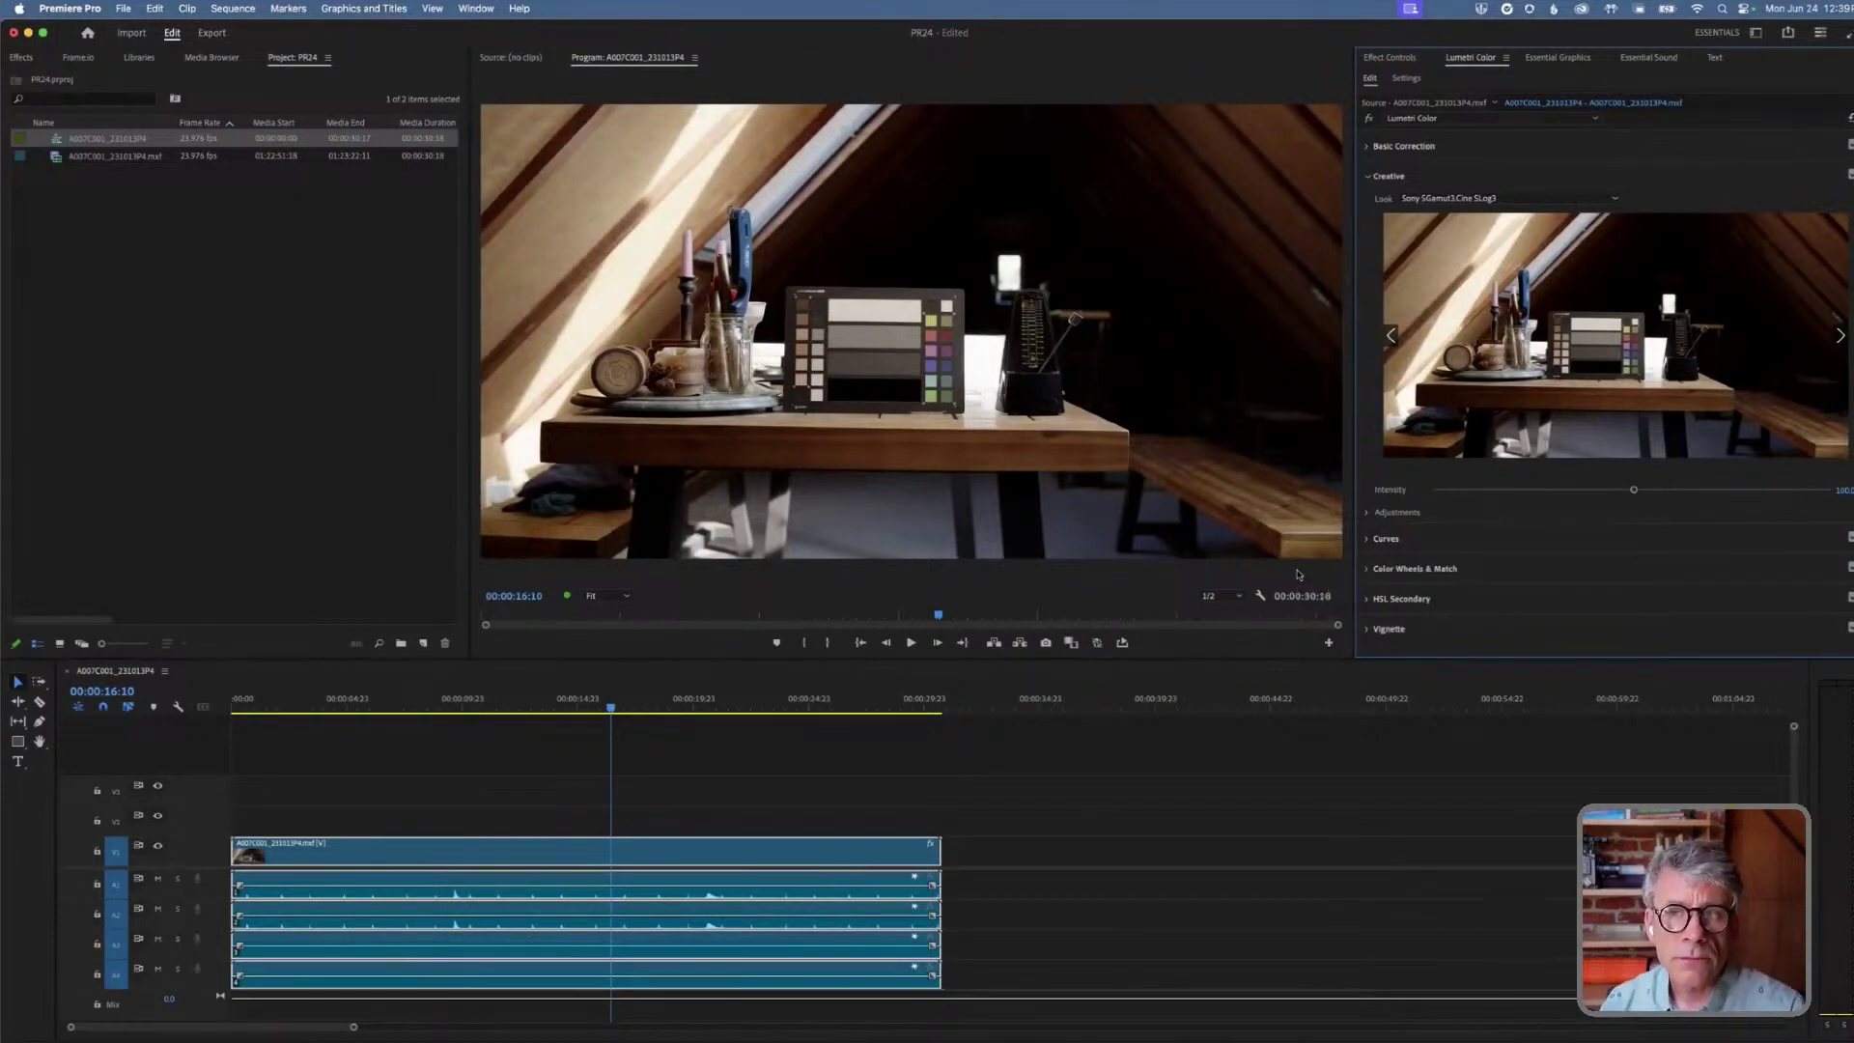
pyautogui.click(1389, 177)
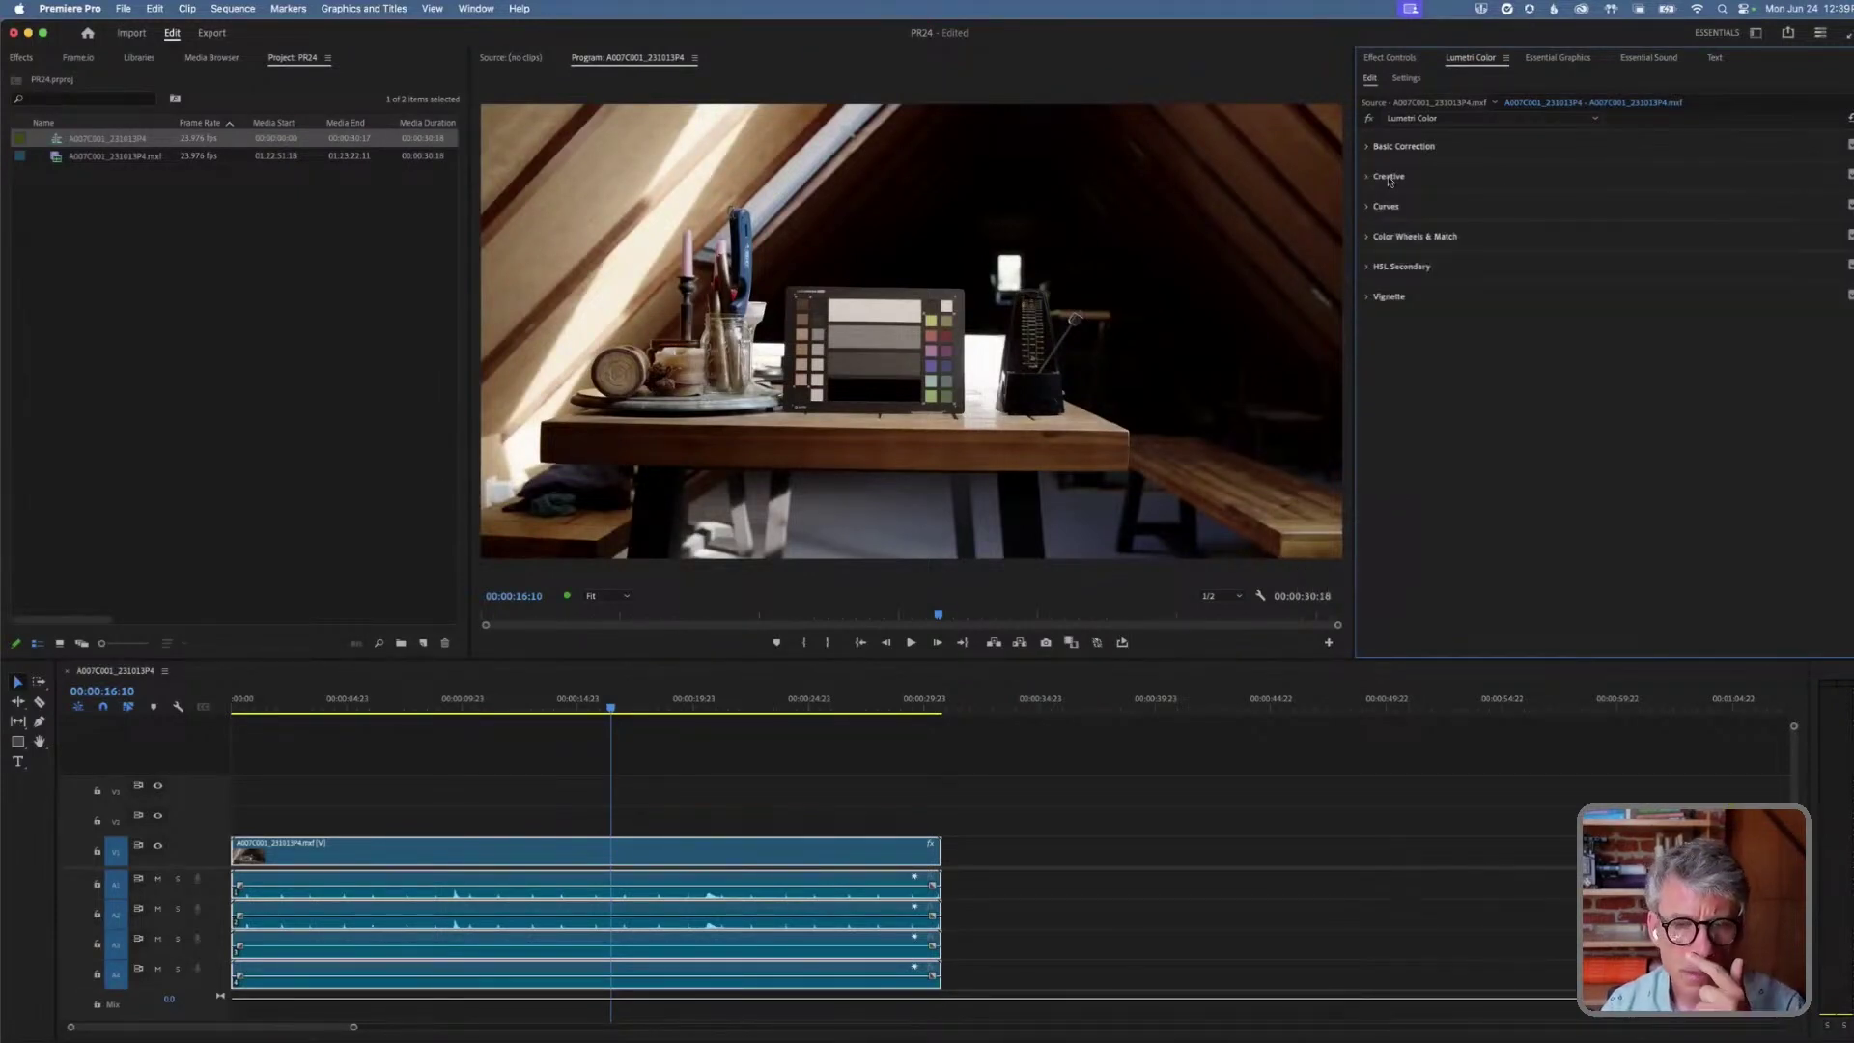